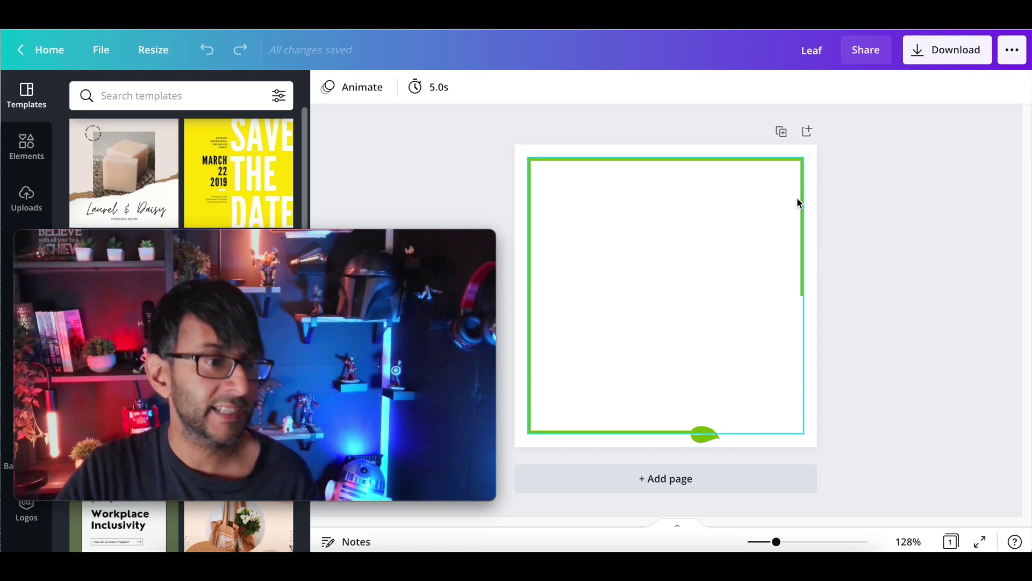
left_click(802, 241)
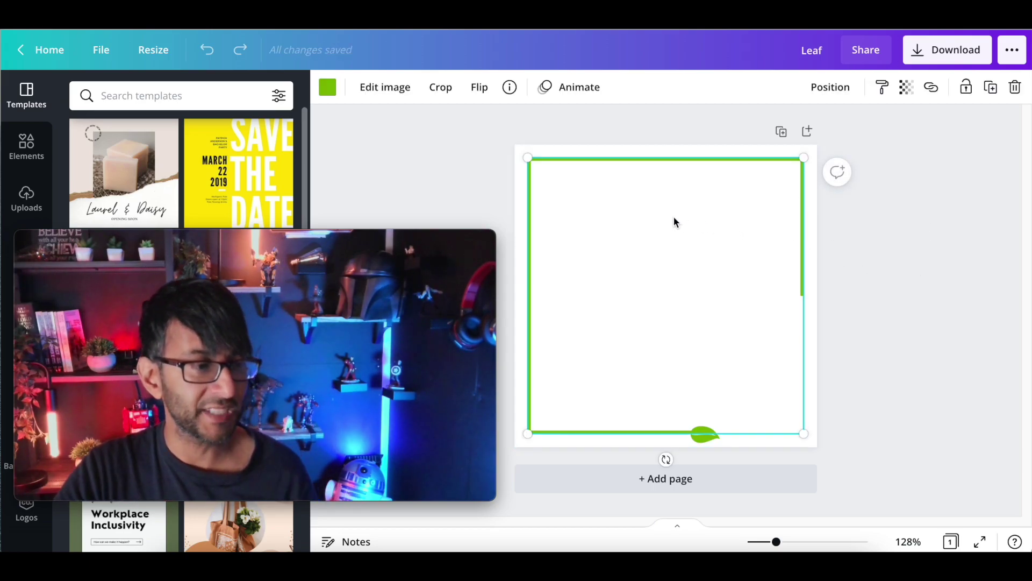
left_click_drag(795, 378, 735, 311)
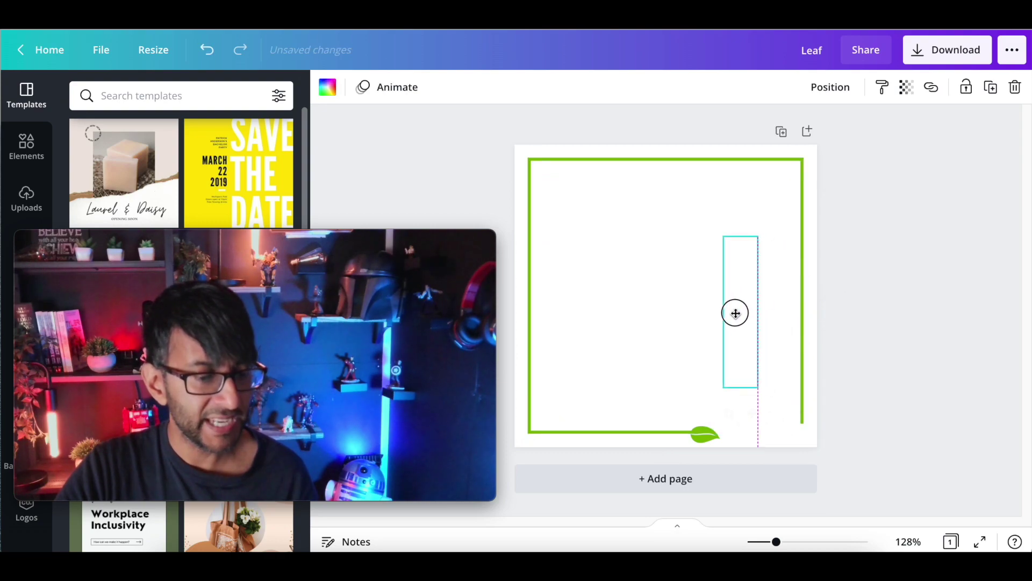
left_click_drag(728, 410, 639, 309)
left_click_drag(740, 309, 686, 337)
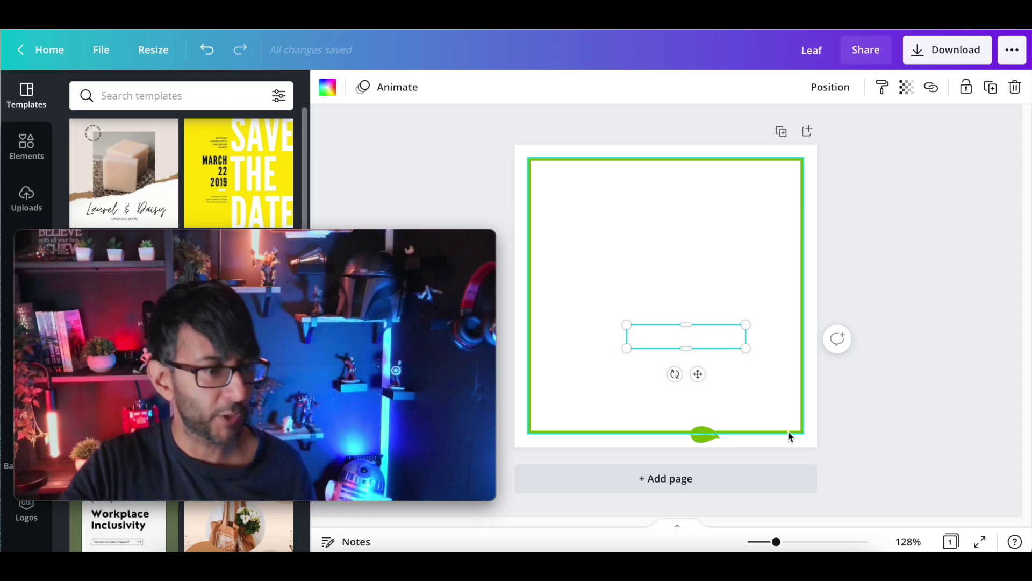
left_click(705, 444)
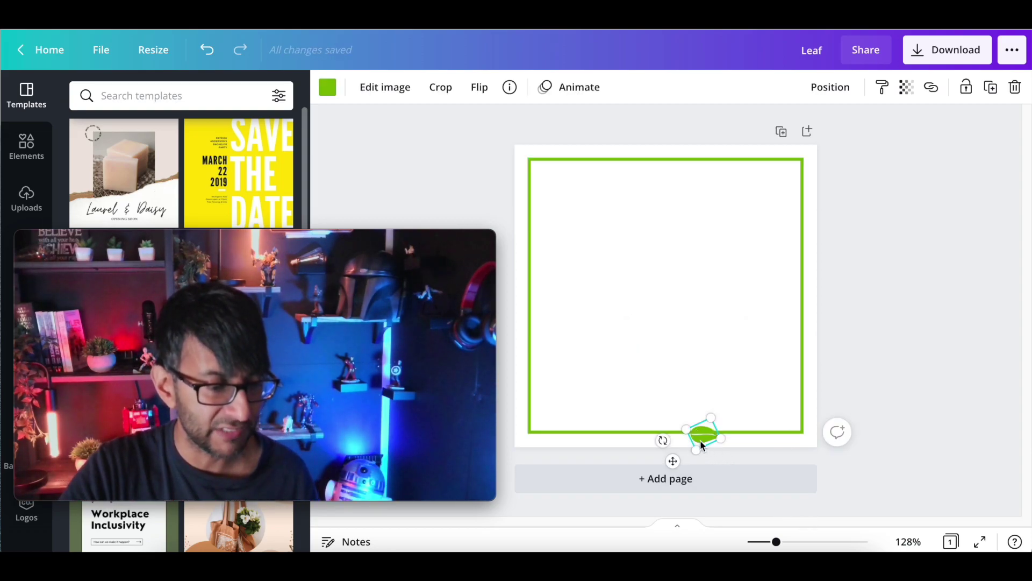
left_click_drag(690, 430, 585, 359)
left_click_drag(645, 425, 694, 196)
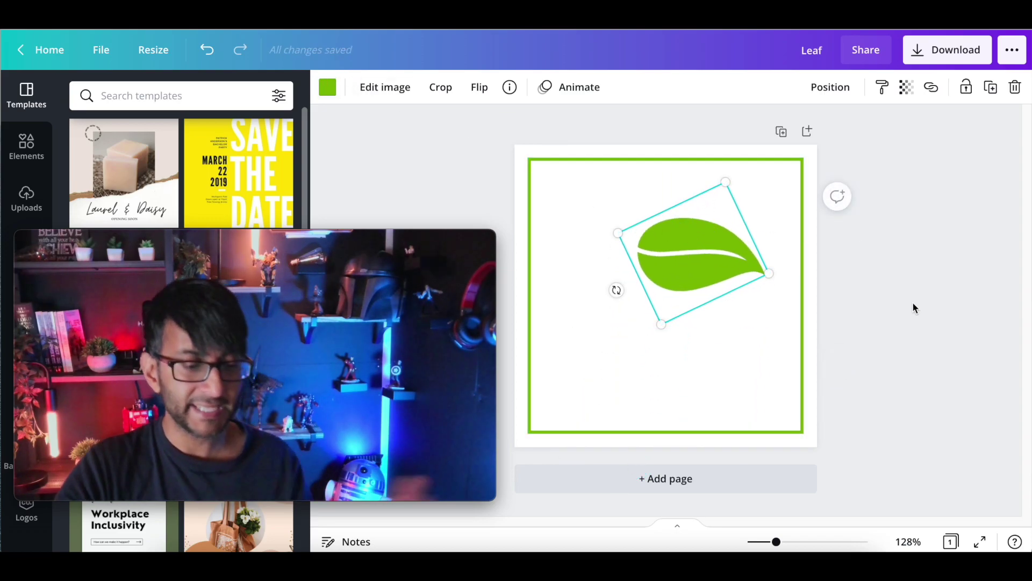
key("ctrl+z")
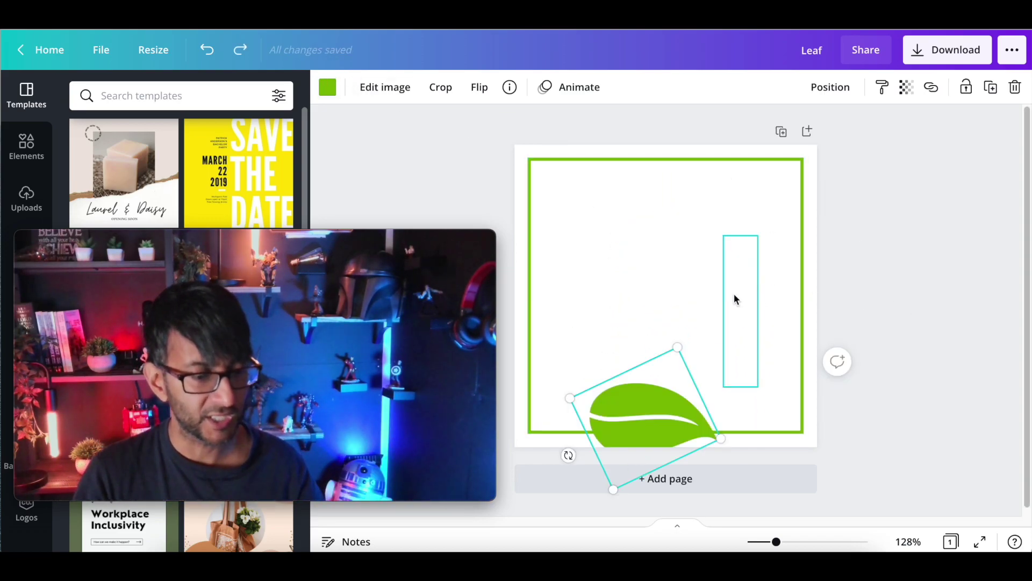
key("ctrl+z")
key("ctrl+z")
left_click(929, 334)
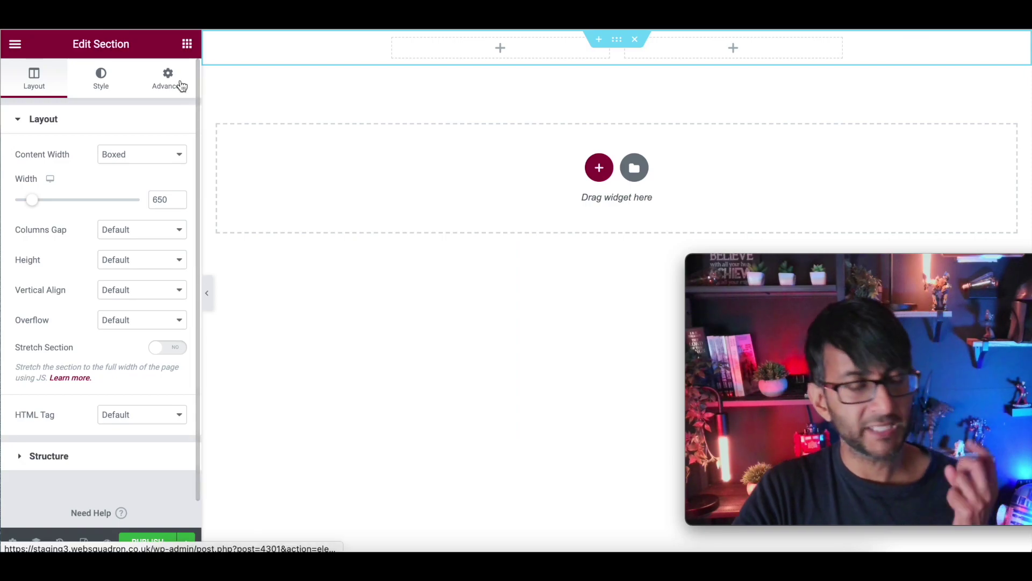
- Unlink the section's margin and padding values and set the top margin to 50
left_click(169, 171)
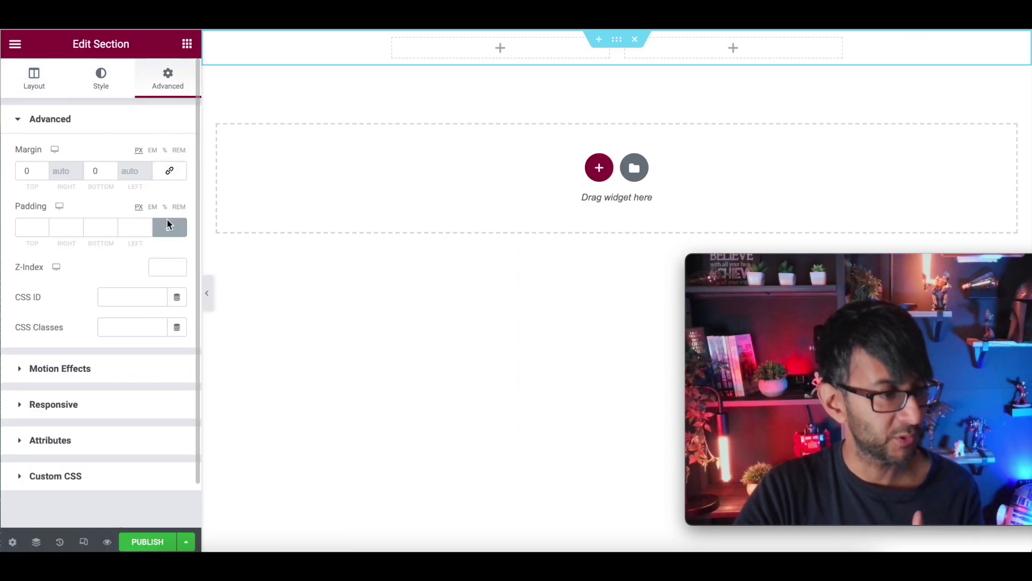
left_click(170, 227)
left_click(26, 171)
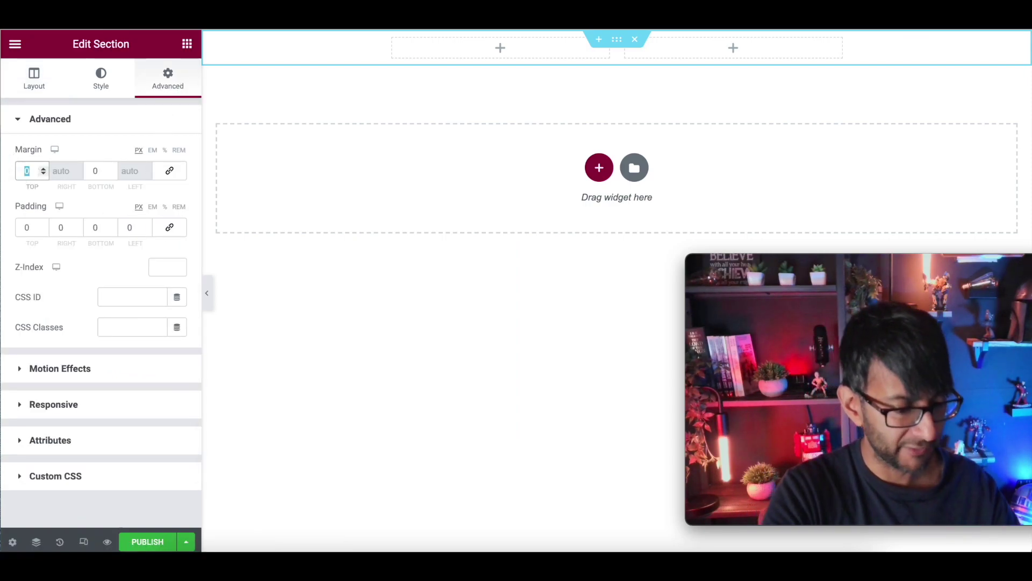
type("50")
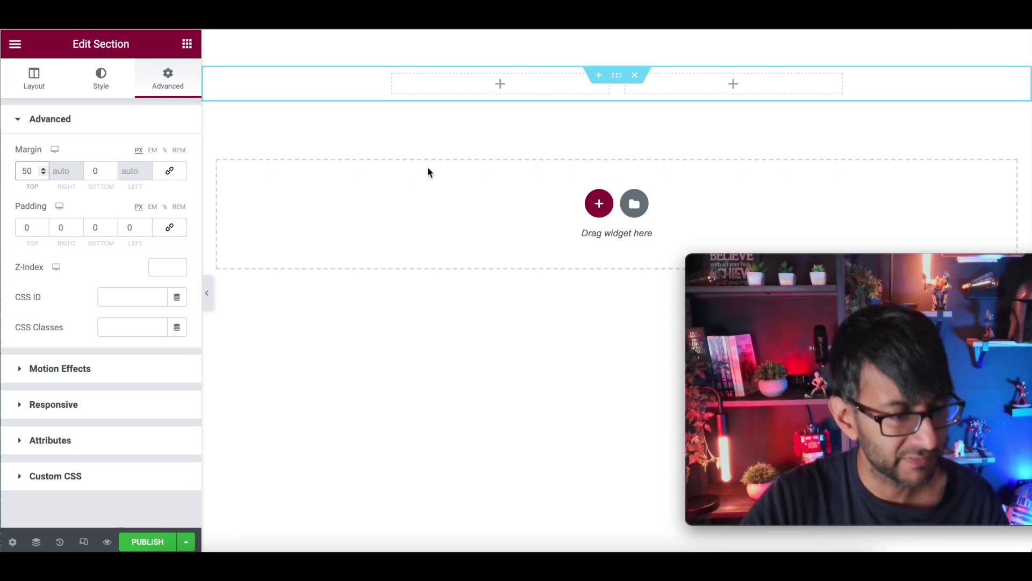
left_click(526, 122)
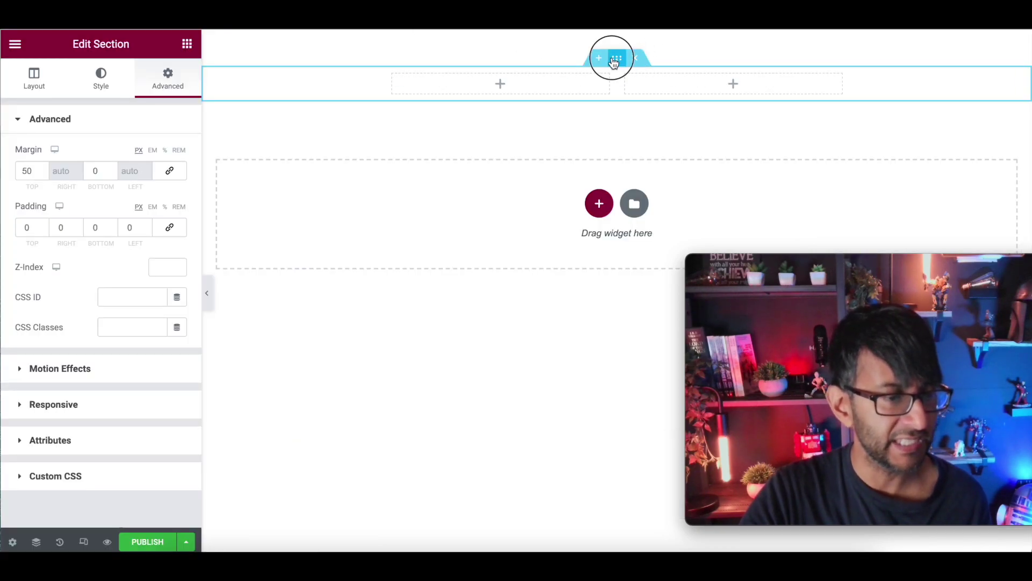
- Set the section width to 660, columns gap to No Gap, and minimum height 0
left_click(47, 88)
double_click(168, 199)
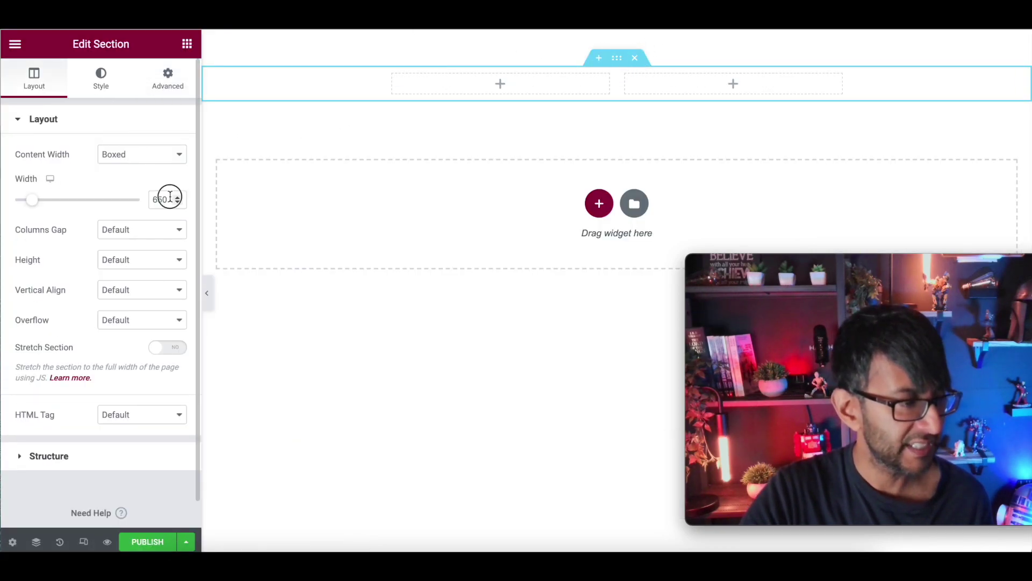
type("660")
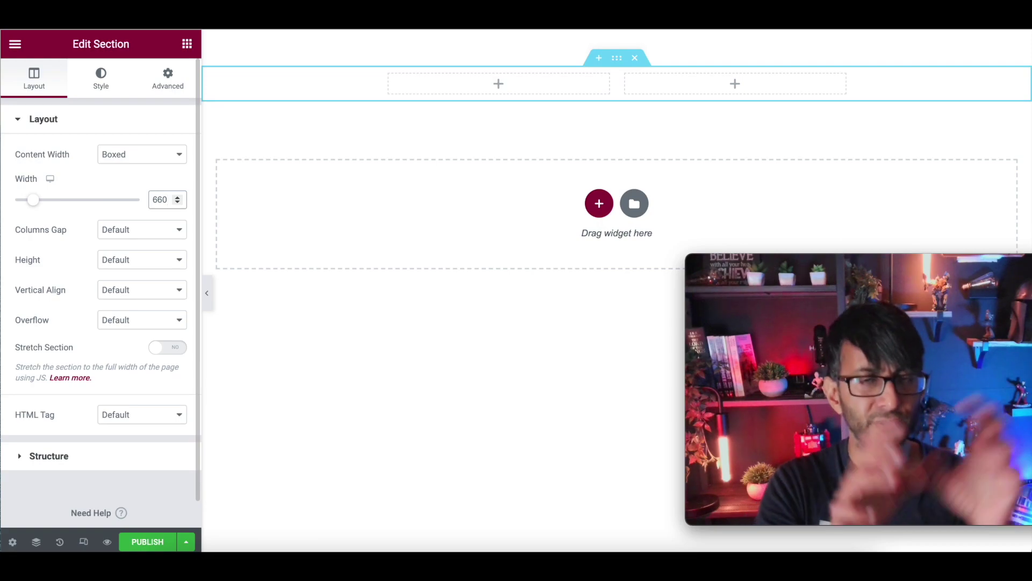
left_click(161, 229)
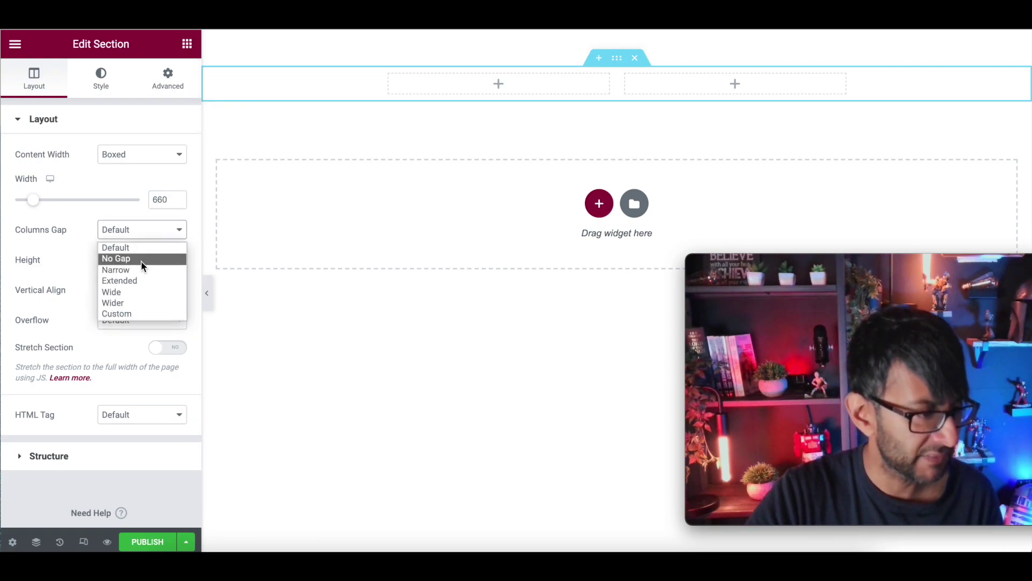
left_click(141, 259)
left_click(149, 260)
left_click(138, 299)
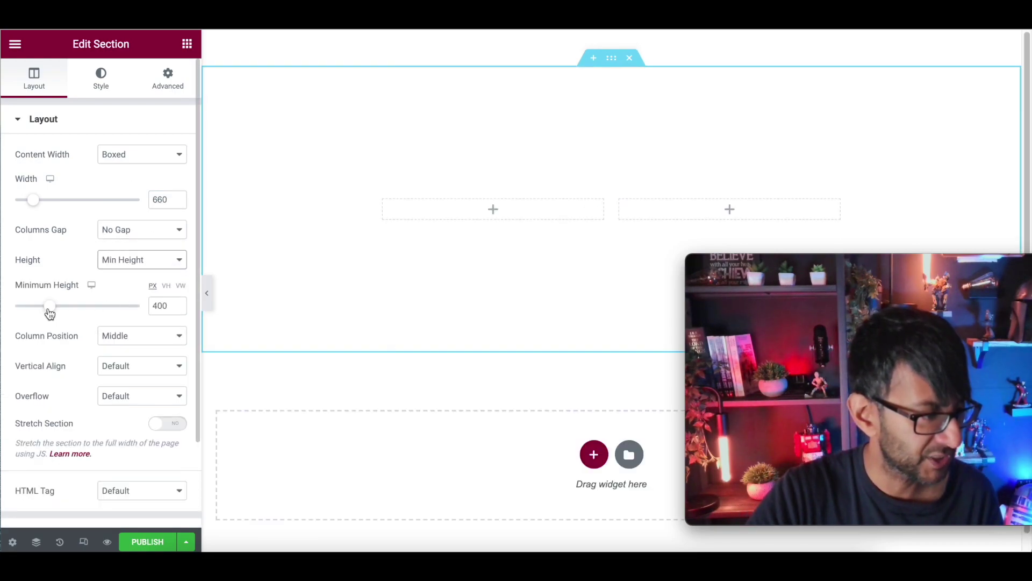
left_click_drag(47, 305, 3, 305)
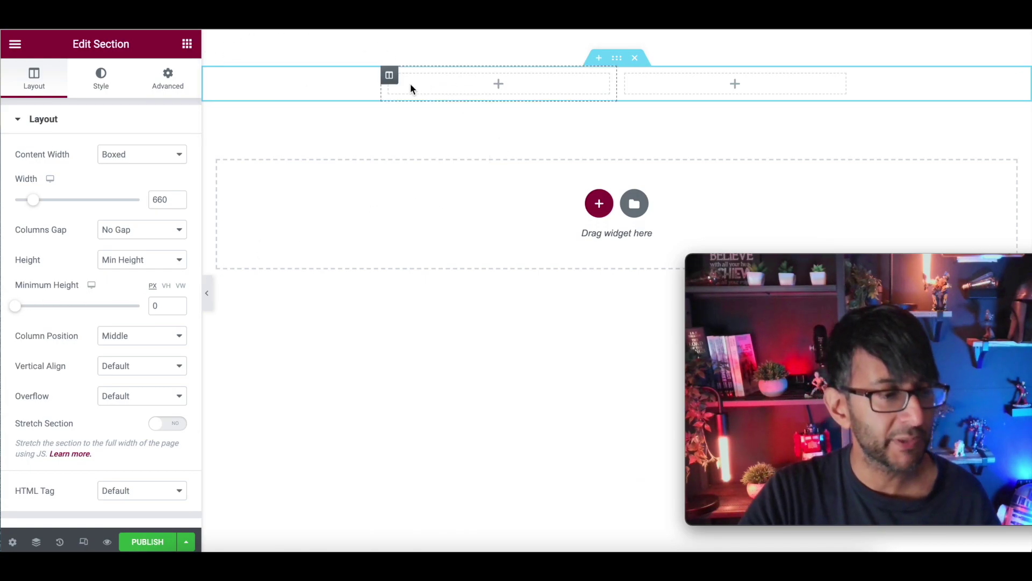
- Give the left column a Classic background and pick the green leaf-border image
left_click(390, 76)
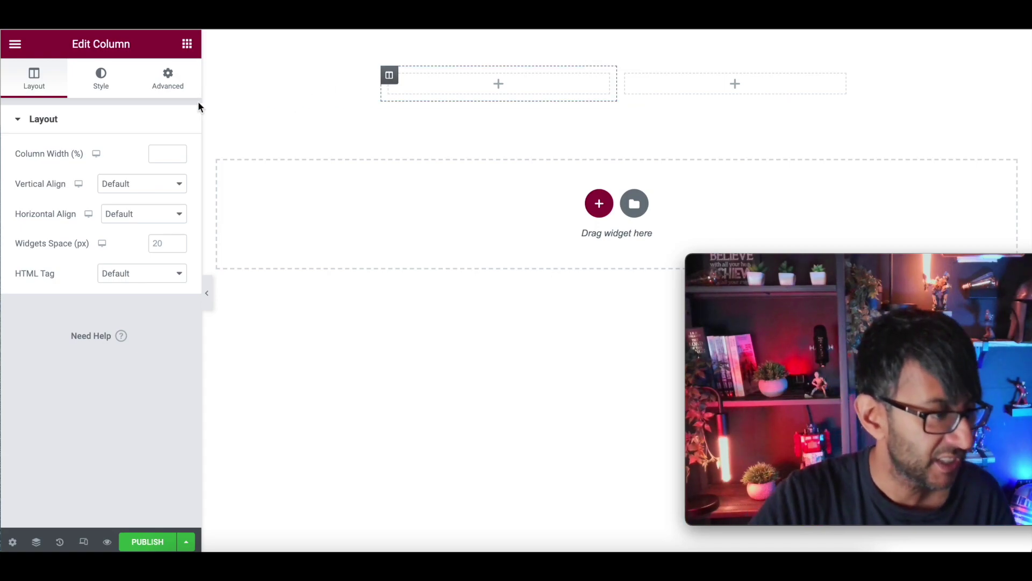
left_click(100, 81)
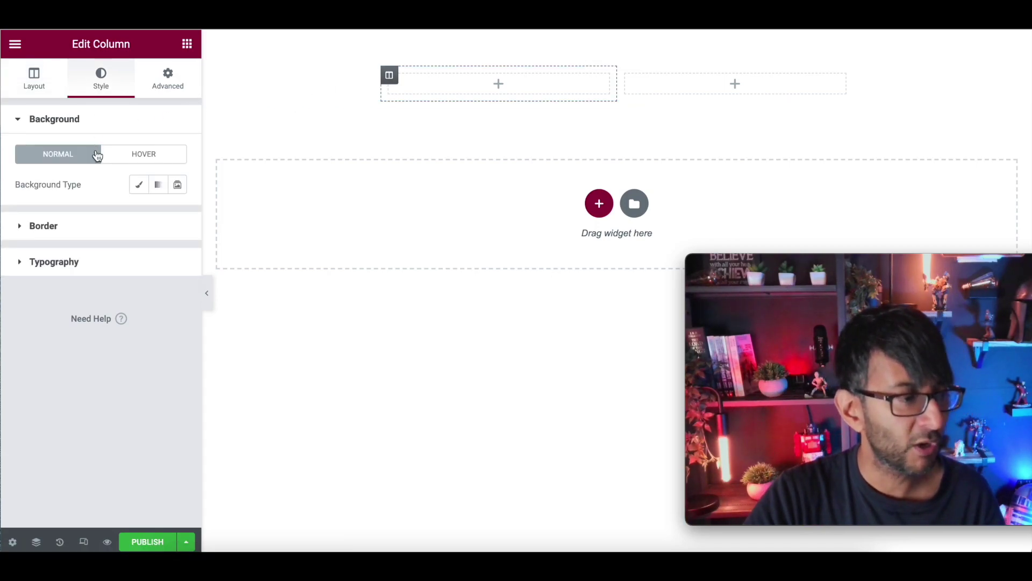
left_click(138, 188)
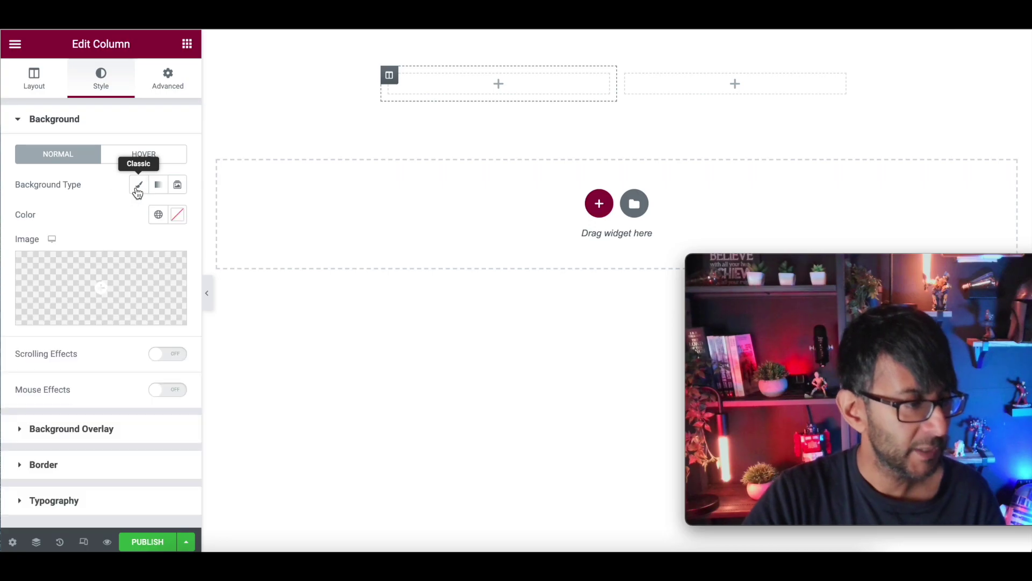
left_click(101, 288)
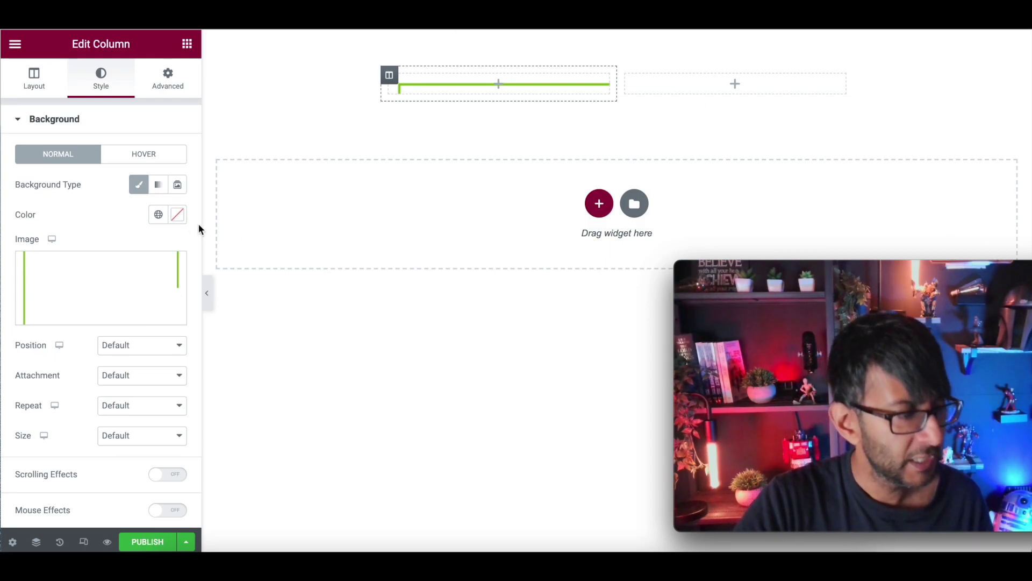
- Add a Text Editor widget to the left column and paste the lorem ipsum paragraph a second time
left_click(187, 44)
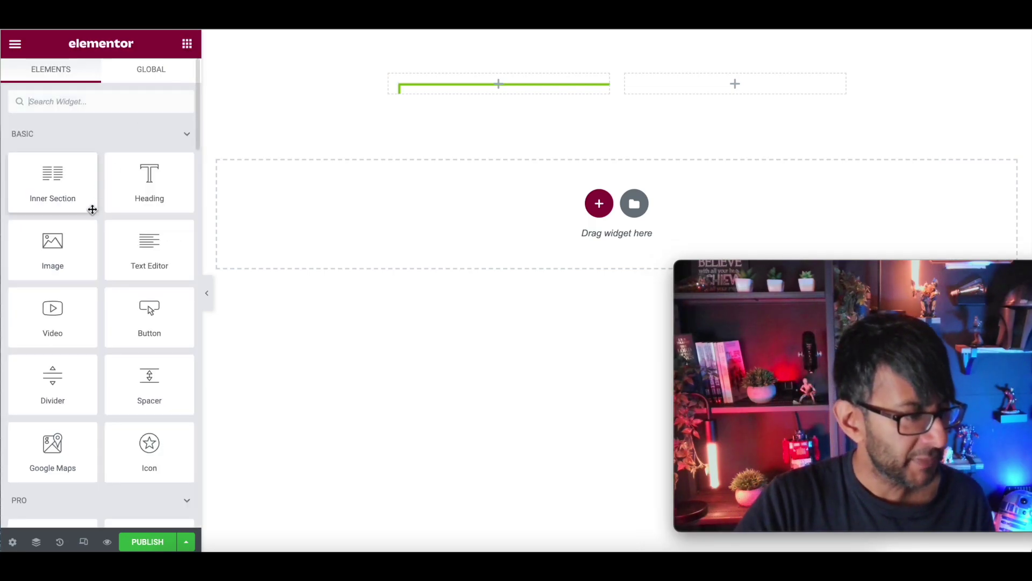
left_click_drag(149, 250, 483, 86)
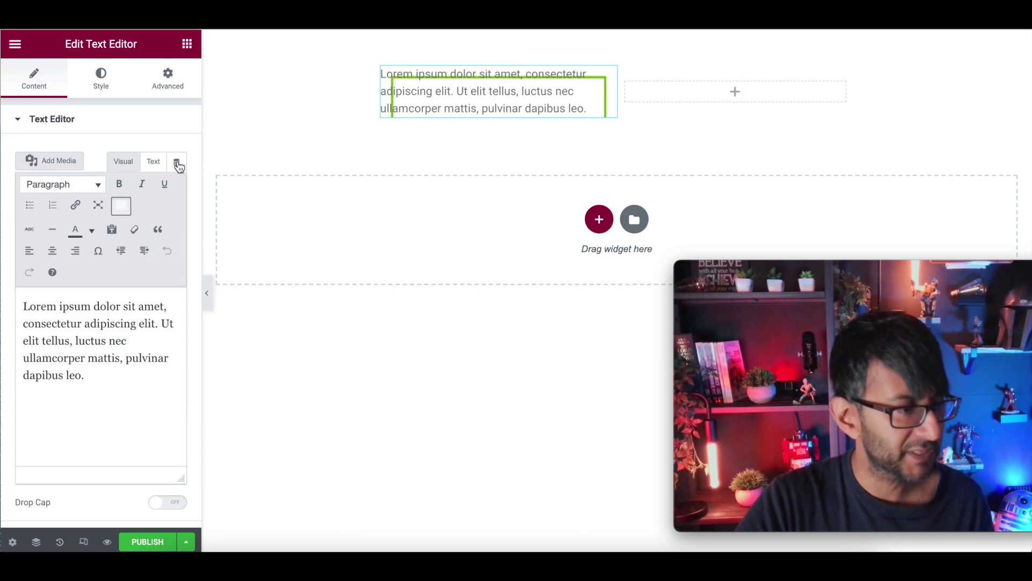
left_click_drag(121, 379, 10, 295)
key("ctrl+c")
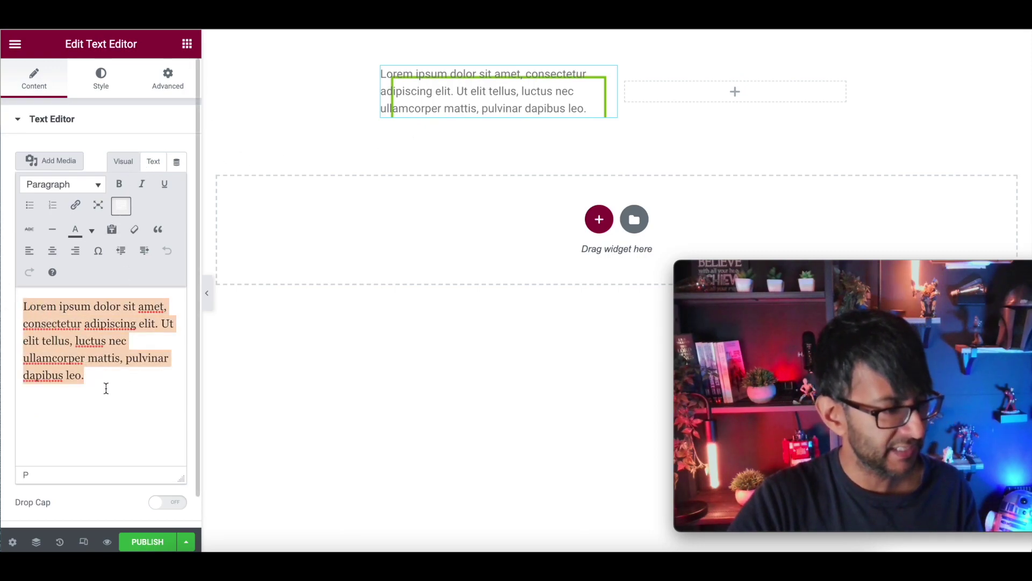
left_click(120, 375)
key("ctrl+v")
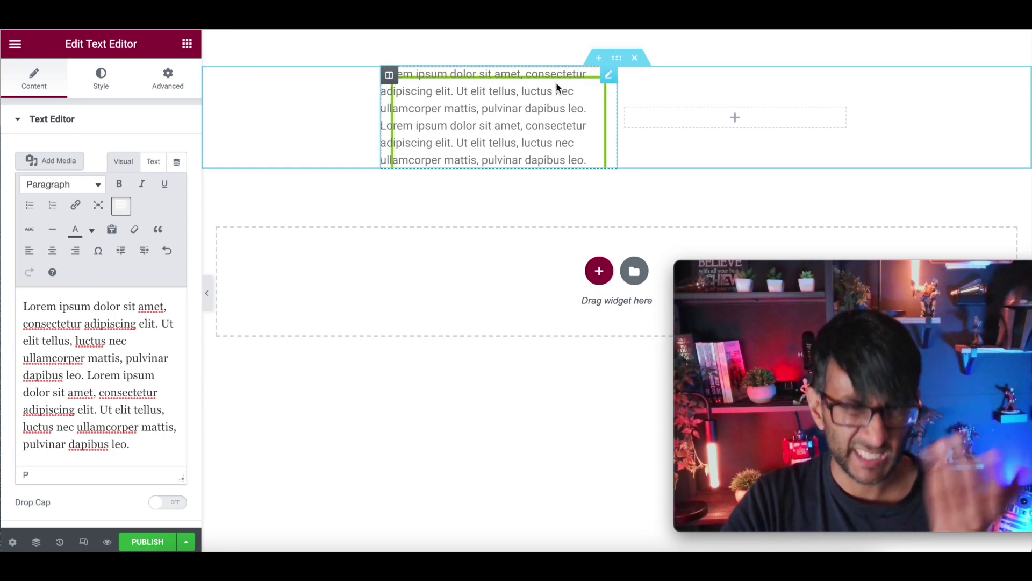
left_click(389, 75)
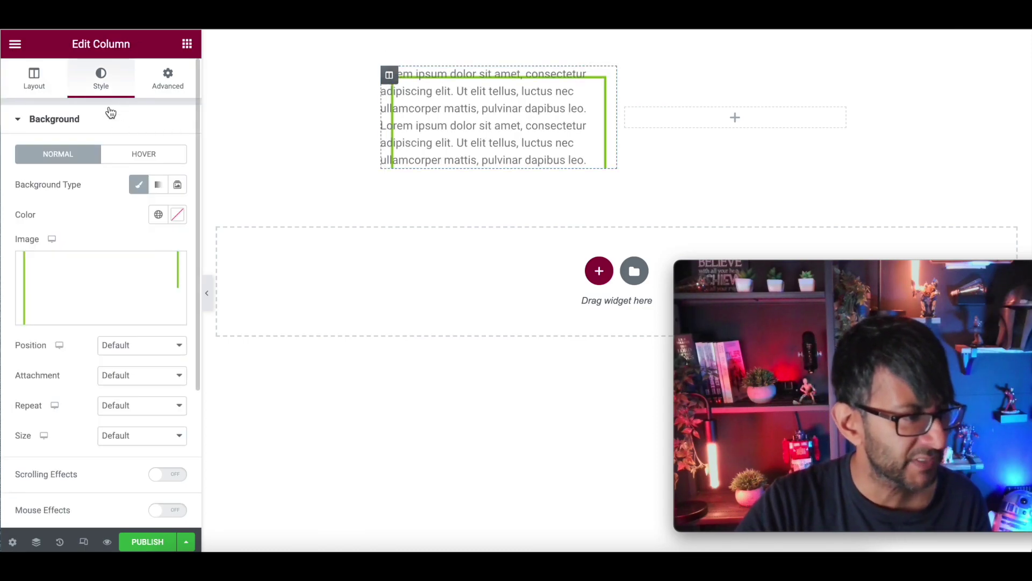
- Set the left column background to Center Center position, scroll attachment and No-repeat
left_click(114, 346)
left_click(130, 375)
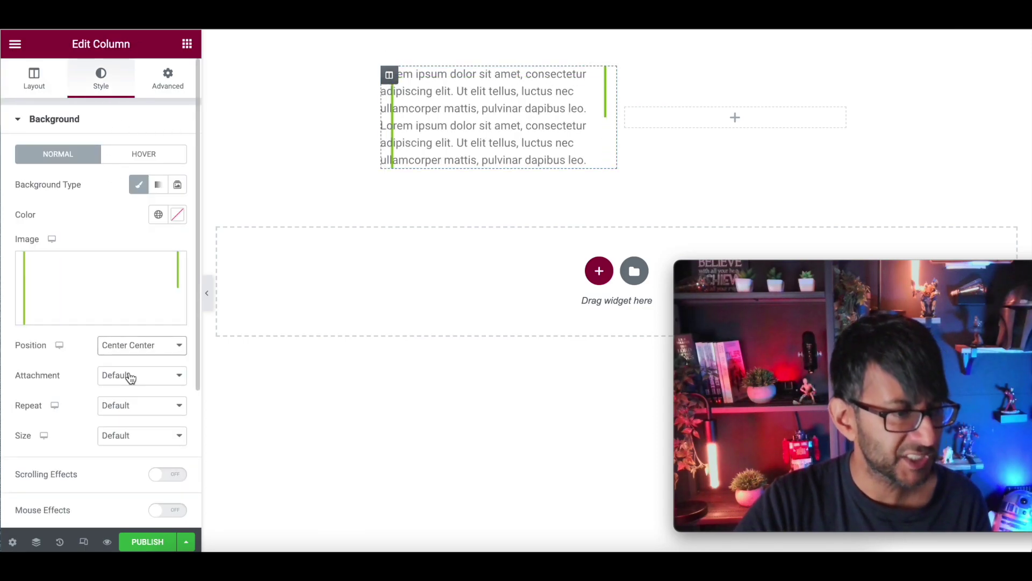
left_click(140, 376)
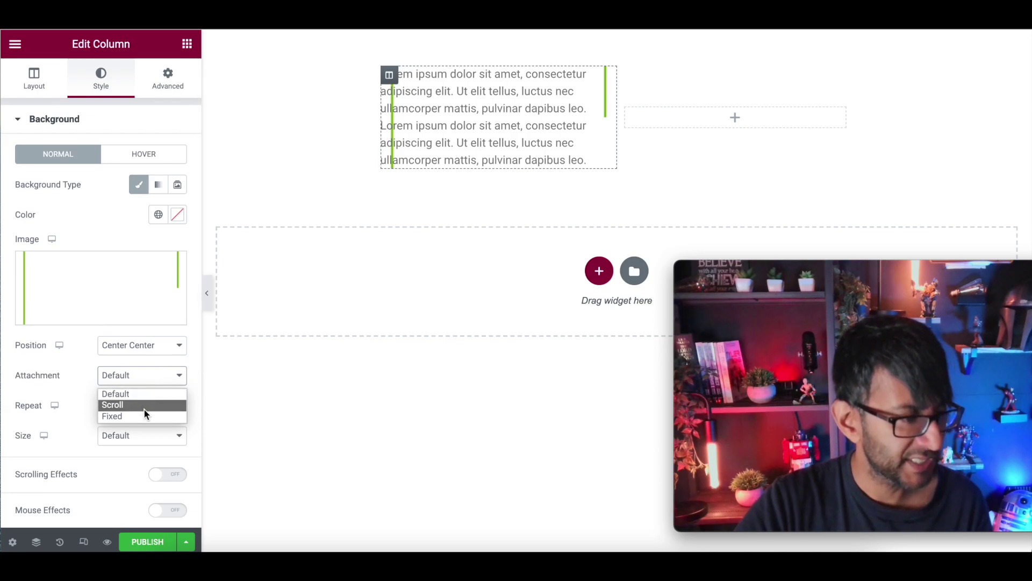
left_click(149, 407)
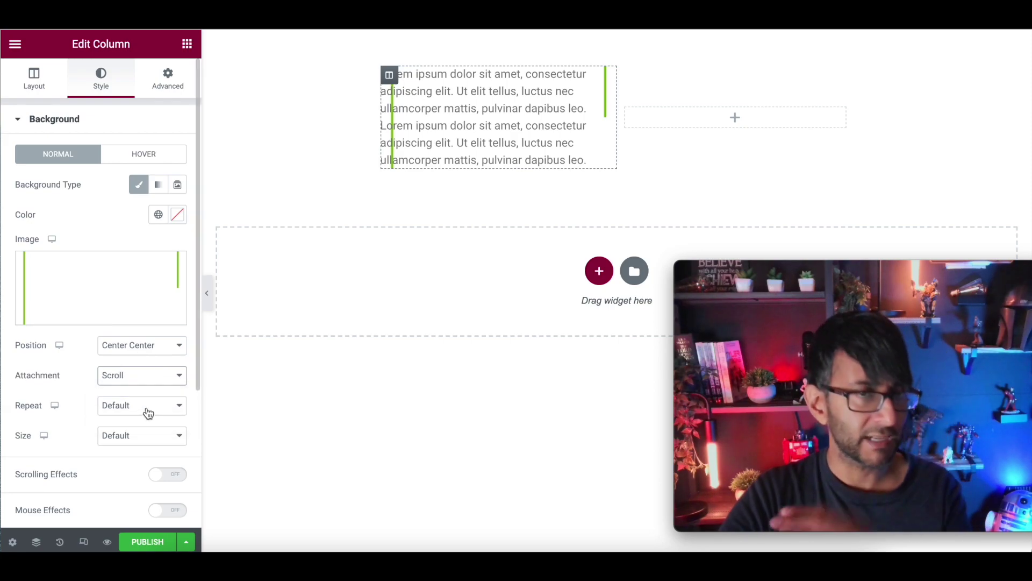
left_click(145, 414)
left_click(146, 422)
- Set the left column's background size to Cover
left_click(149, 441)
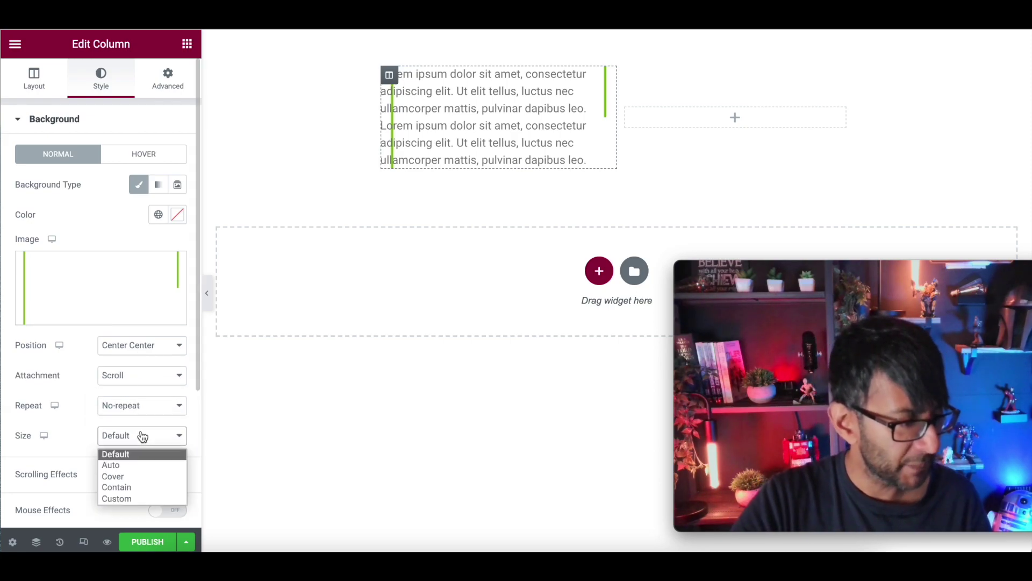
left_click(144, 491)
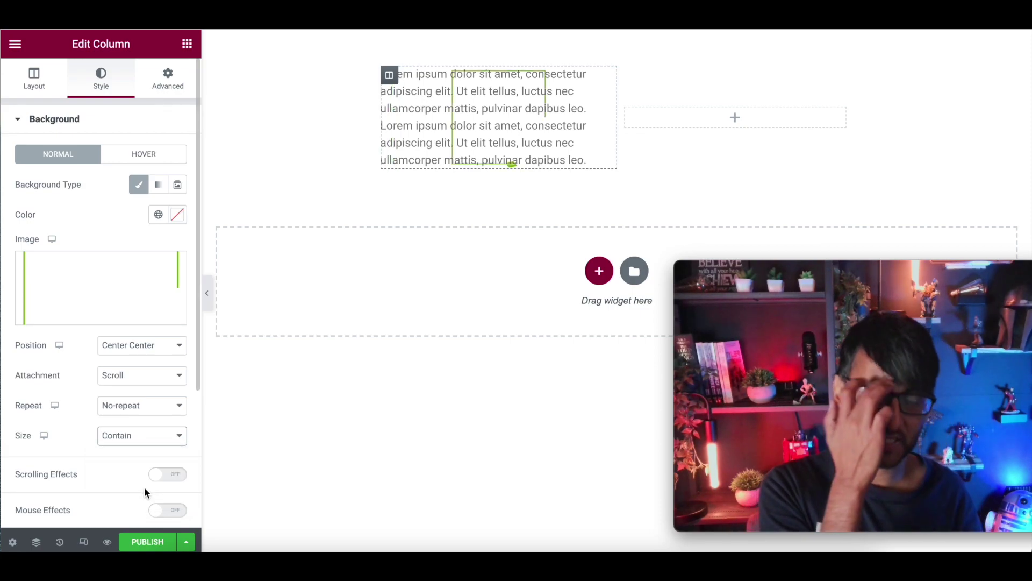
left_click(170, 441)
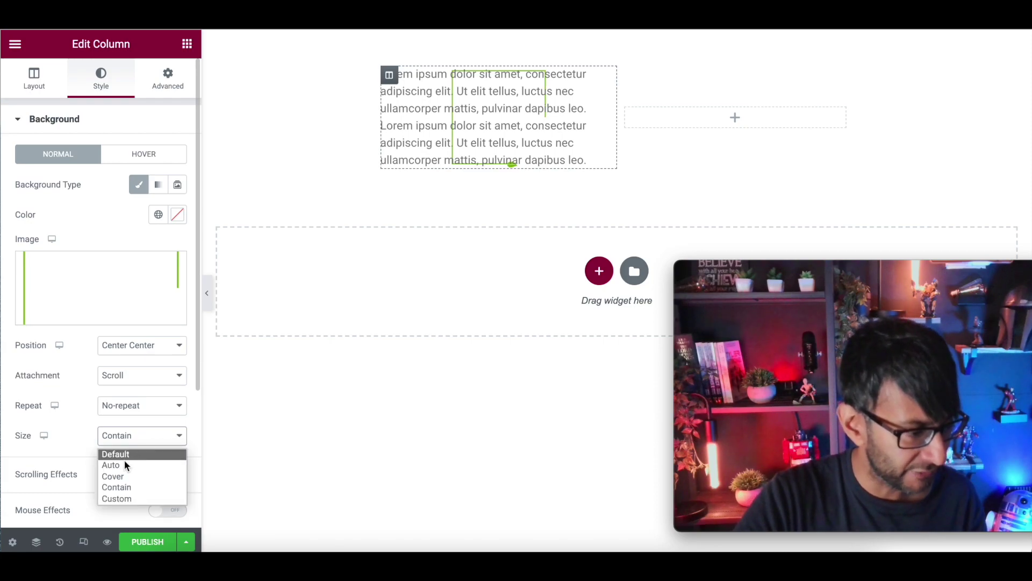
left_click(118, 475)
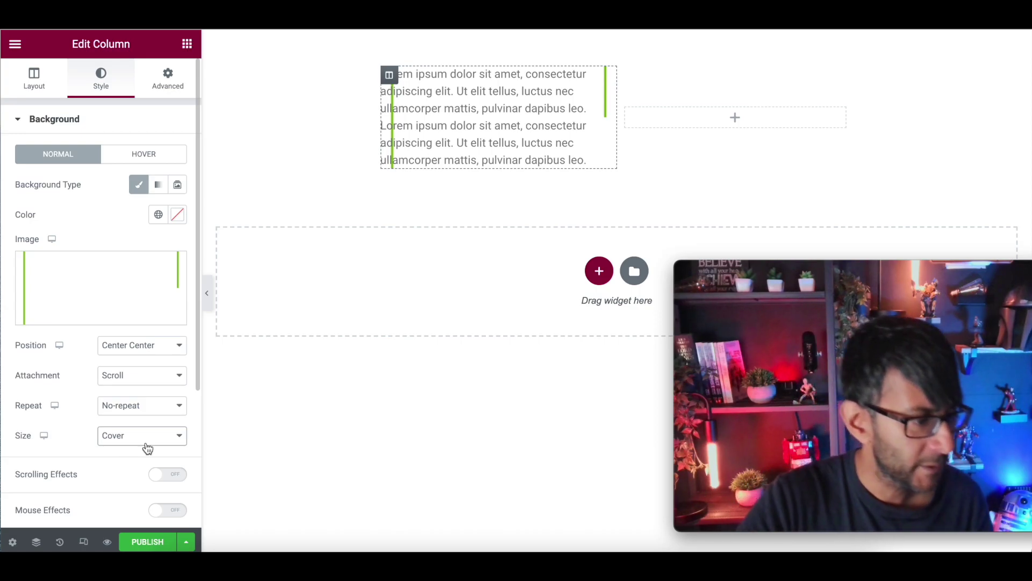
left_click(135, 438)
left_click(127, 475)
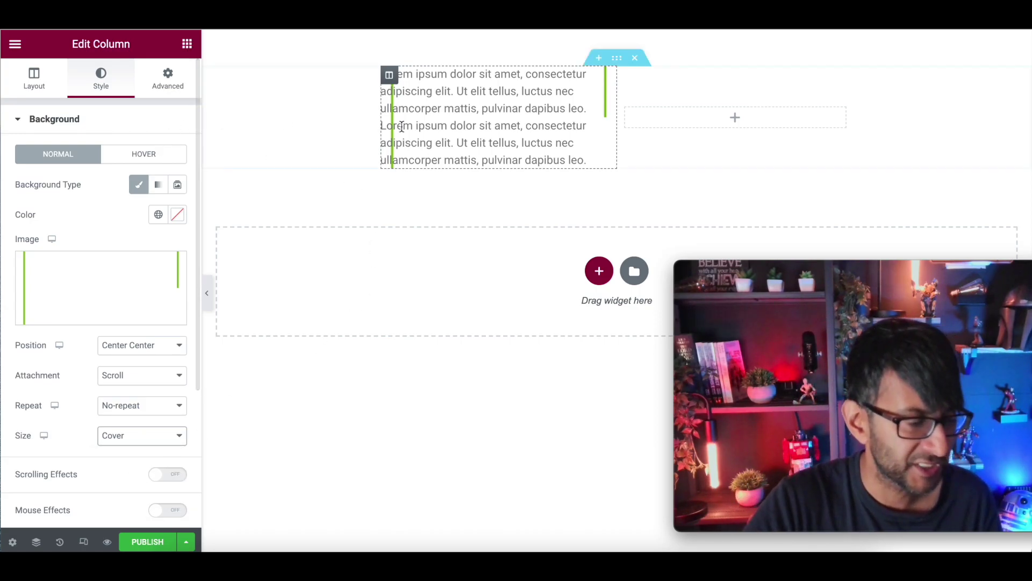
left_click(610, 80)
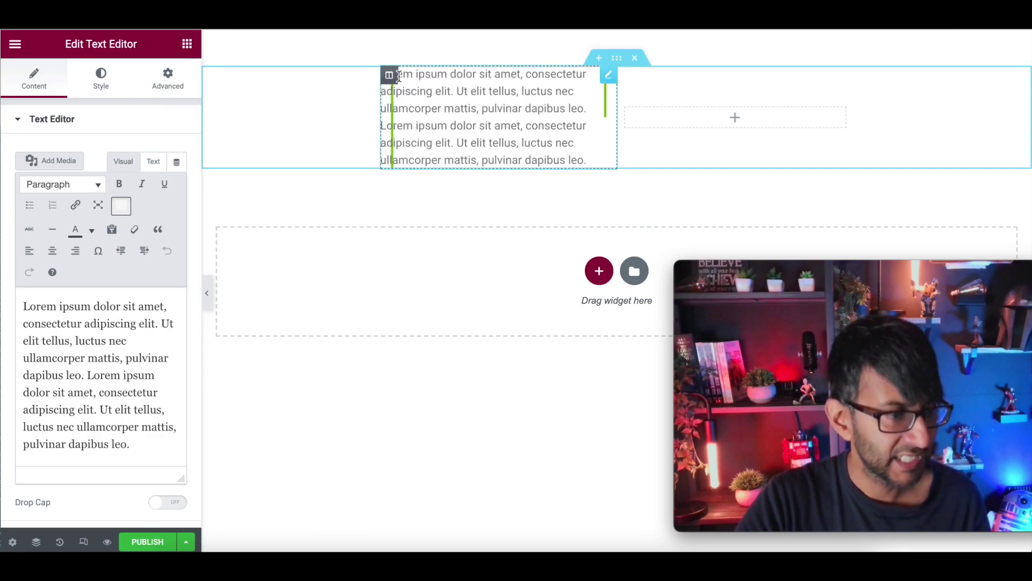
- Try a padding of 30 all round on the left column, then add and undo a Spacer widget
left_click(389, 75)
left_click(168, 79)
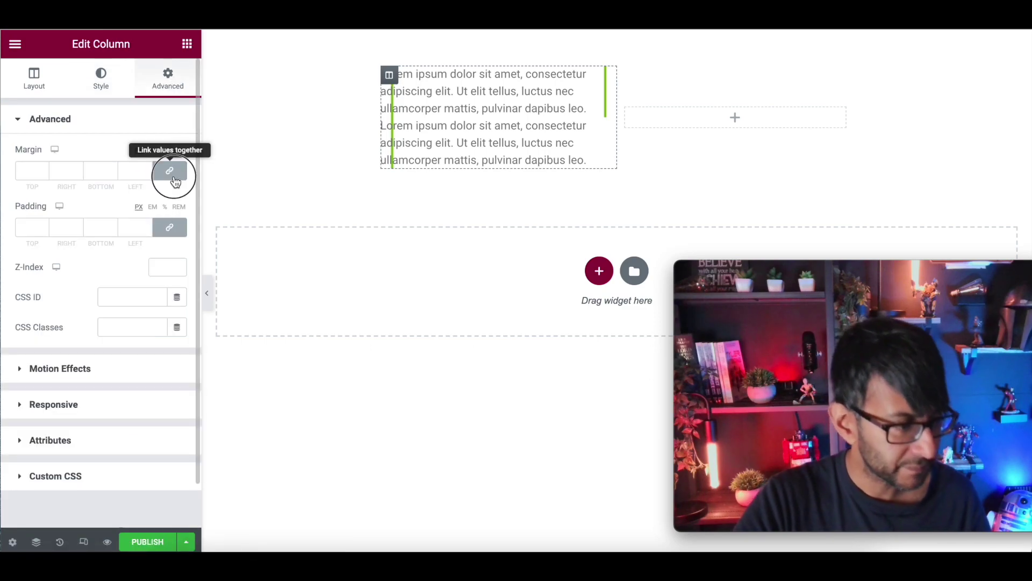
left_click(168, 172)
left_click(171, 228)
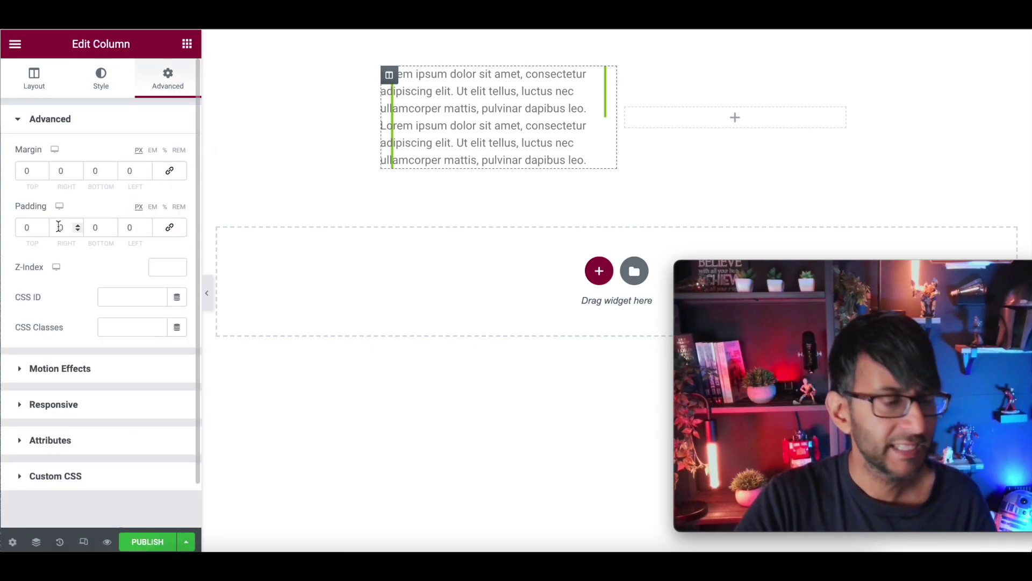
left_click(169, 227)
left_click(27, 227)
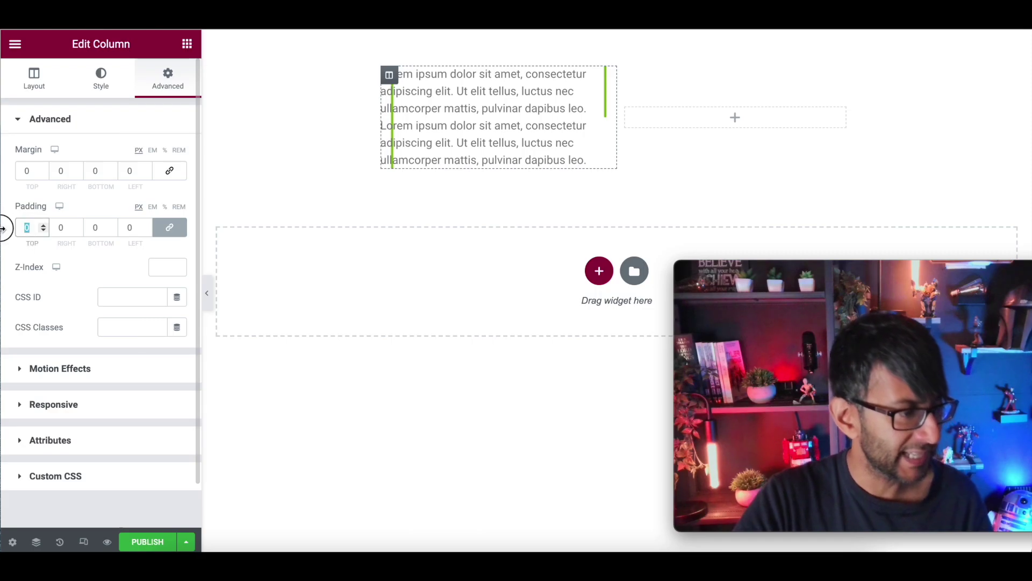
type("30")
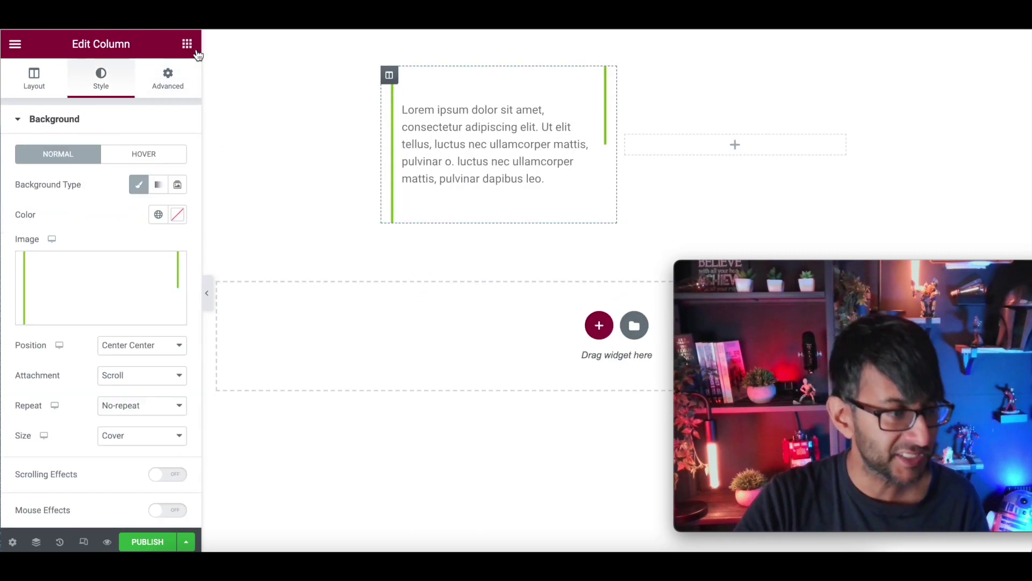
left_click(187, 43)
left_click_drag(172, 382, 486, 211)
mouse_move(30, 170)
left_mouse_down()
mouse_move(68, 176)
mouse_move(24, 181)
left_mouse_up()
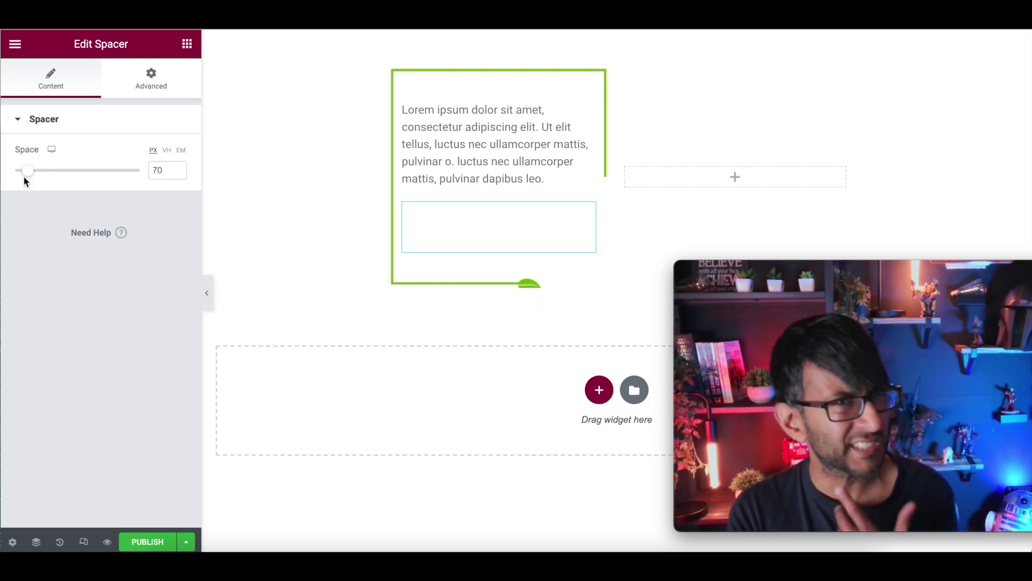
key("ctrl+z")
key("ctrl+z")
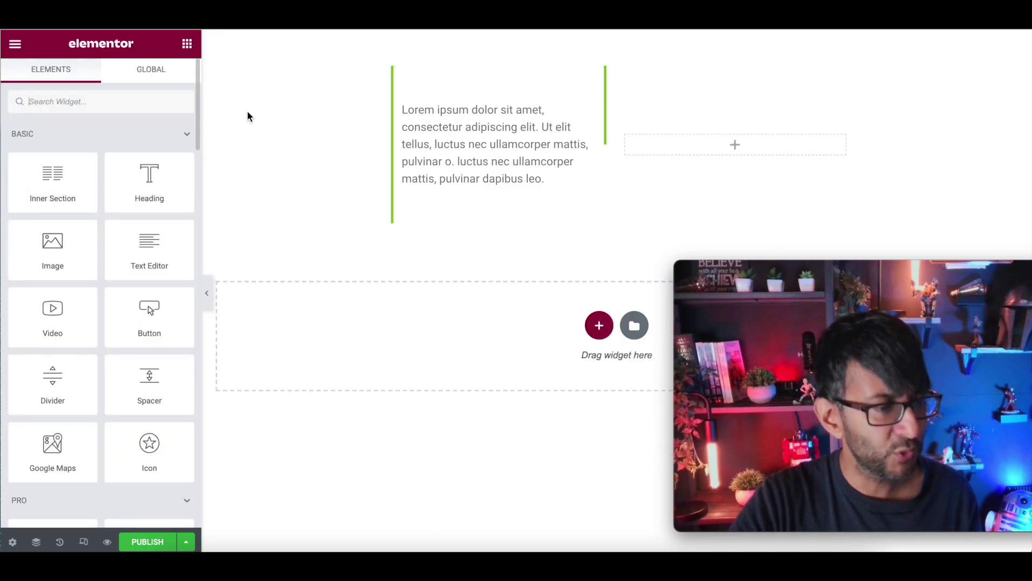
- Set the left column's padding to 100 top and bottom, keeping 30 at the sides
left_click(390, 76)
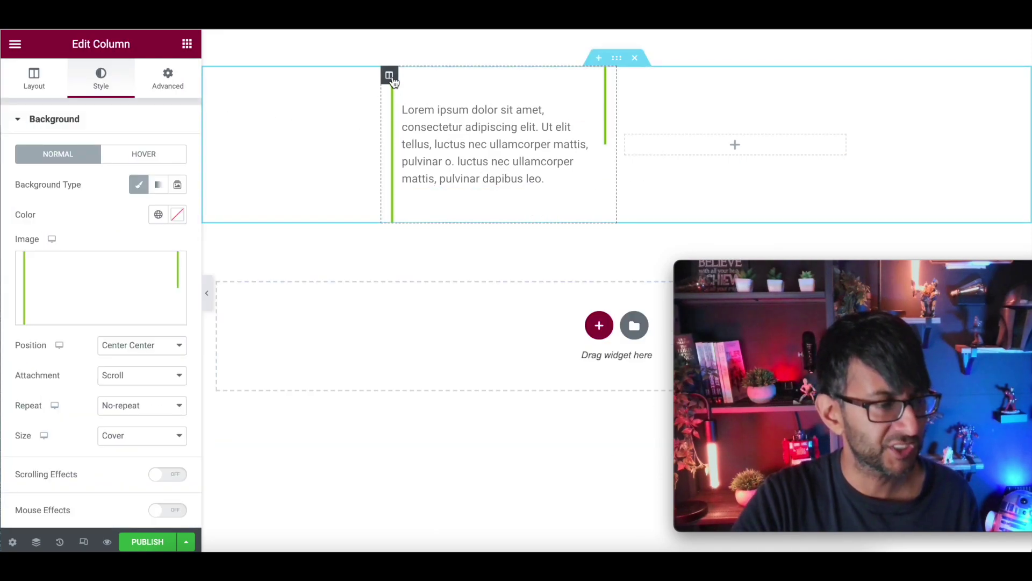
left_click(165, 80)
double_click(27, 227)
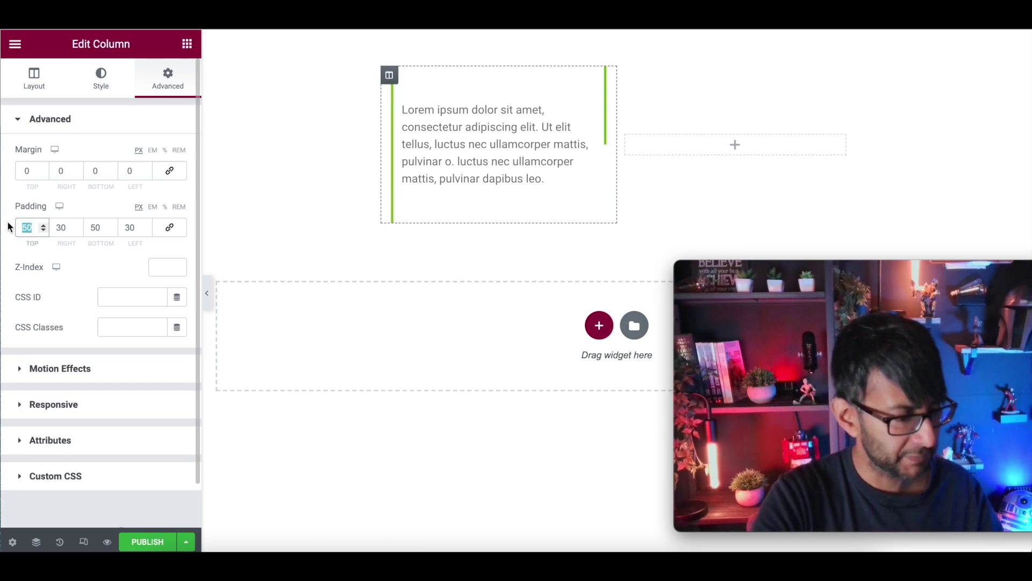
type("100")
key("Tab")
key("Tab")
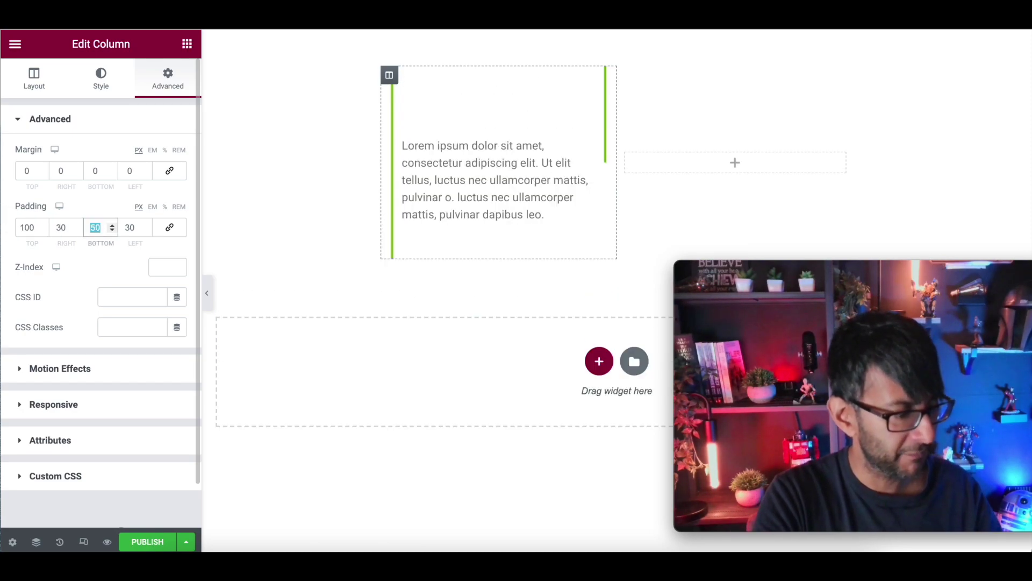
type("100")
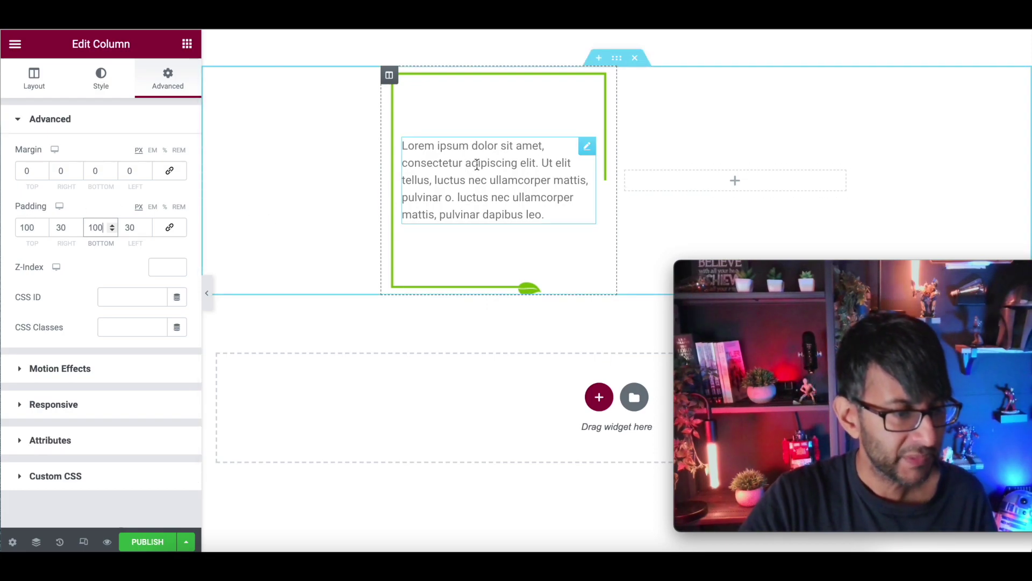
right_click(477, 164)
- Copy the text widget and paste it into the empty right column
left_click(524, 230)
right_click(657, 179)
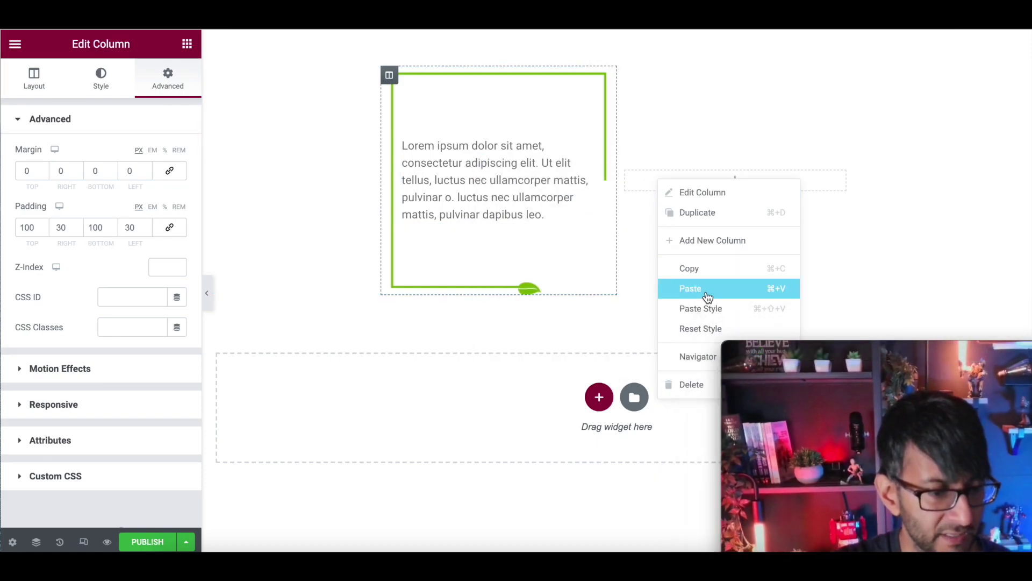
left_click(694, 288)
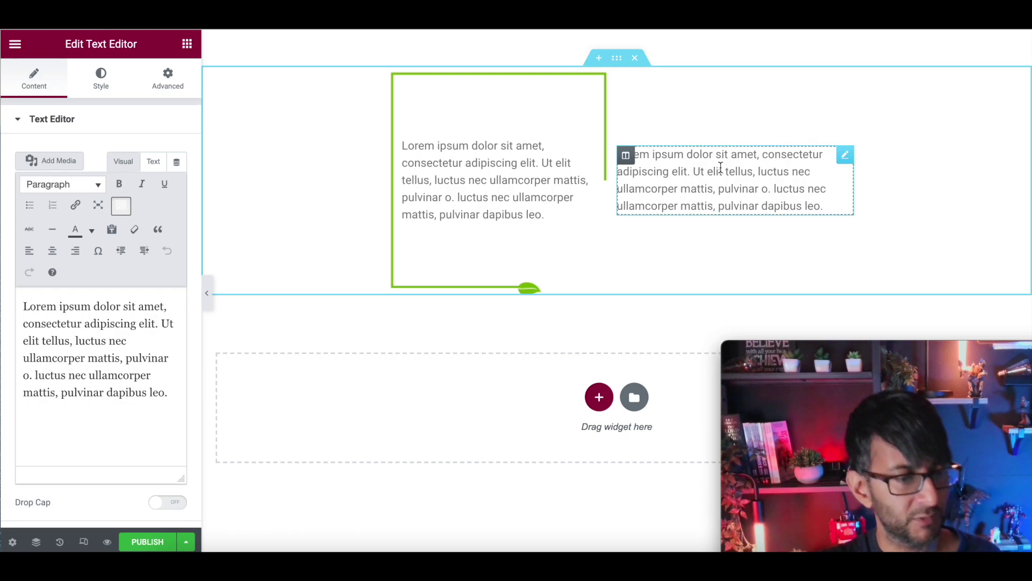
- Double the left column's paragraph so the lorem ipsum text appears twice
left_click(547, 215)
left_click_drag(547, 214, 403, 148)
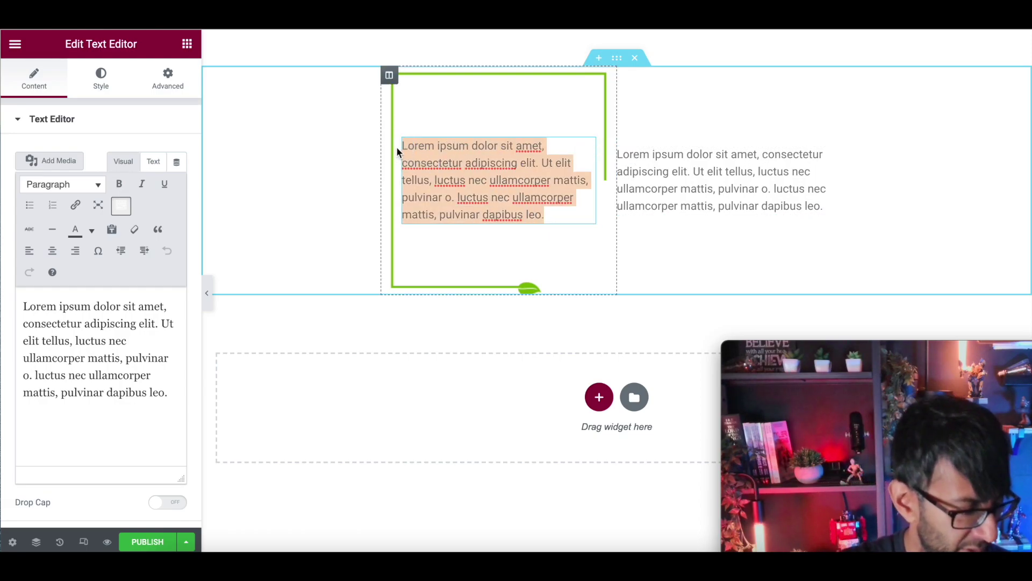
key("ctrl+c")
left_click(171, 393)
key("ctrl+v")
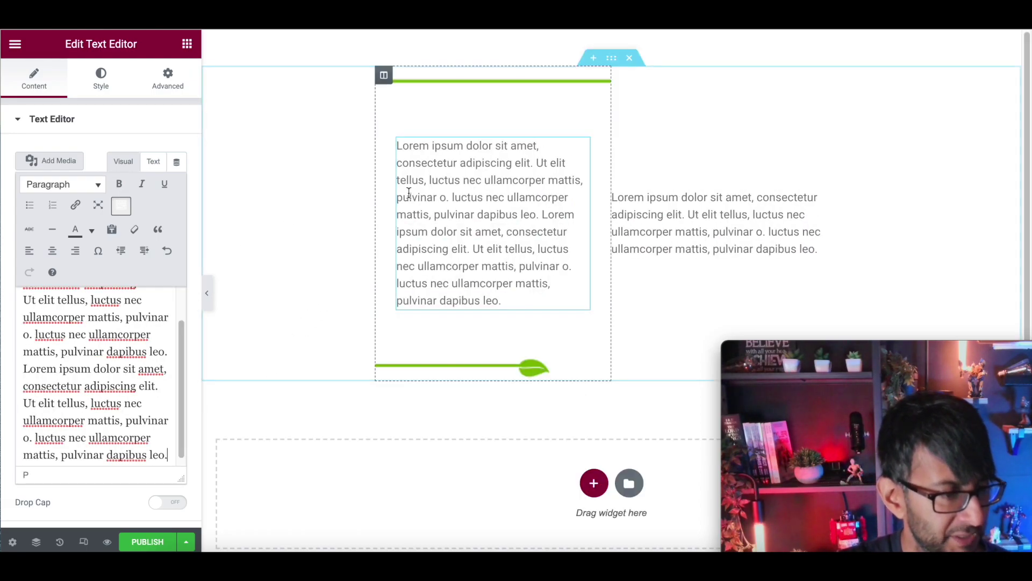
- Set the left column's top and bottom padding to 50, keeping 30 at the sides
left_click(376, 78)
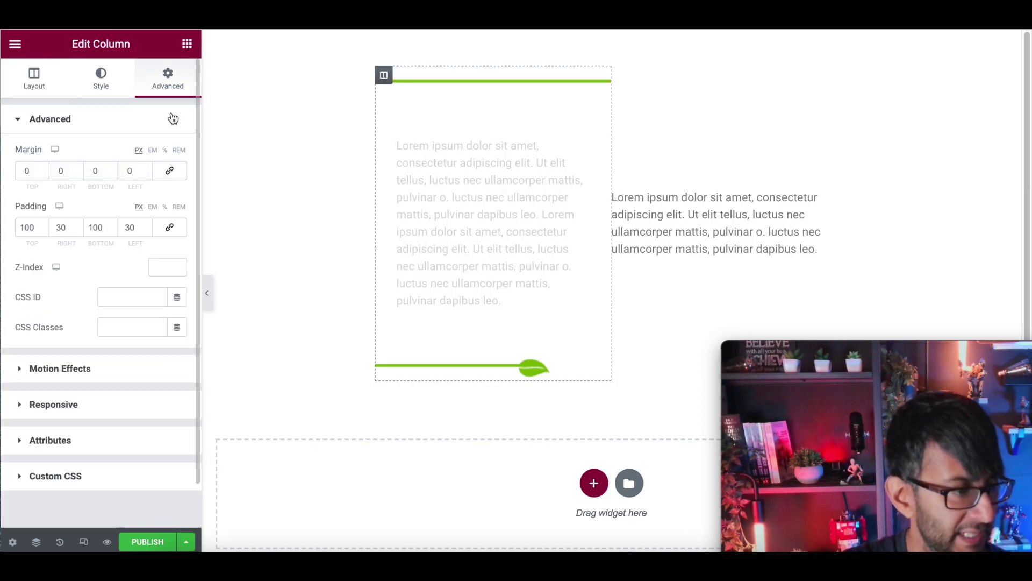
double_click(28, 227)
type("30")
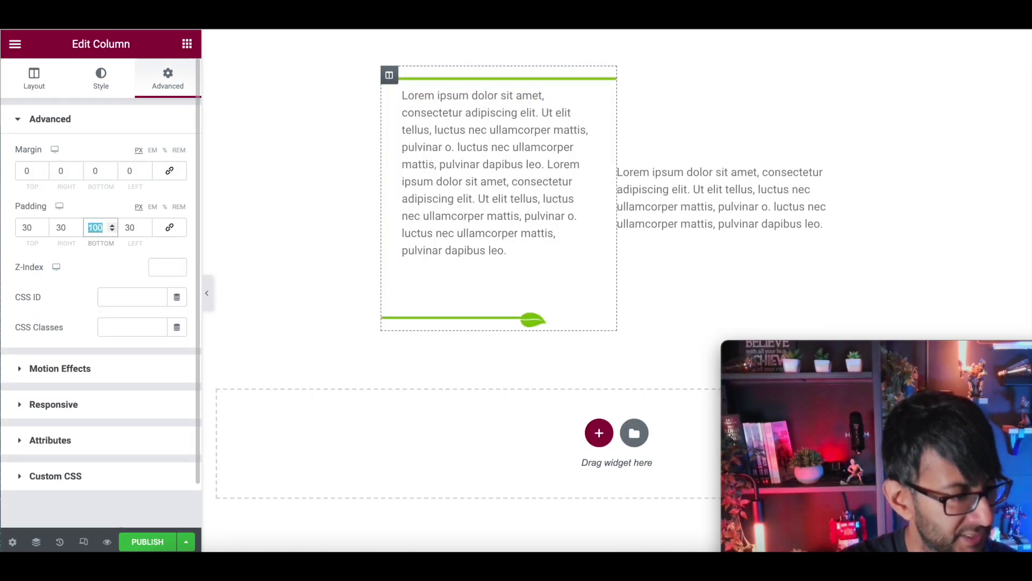
type("30")
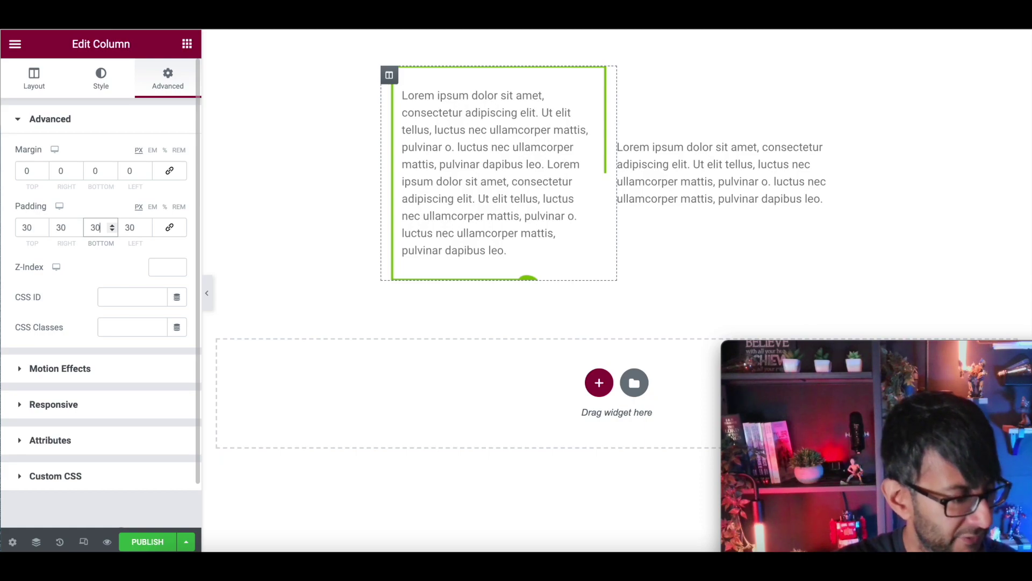
type("40")
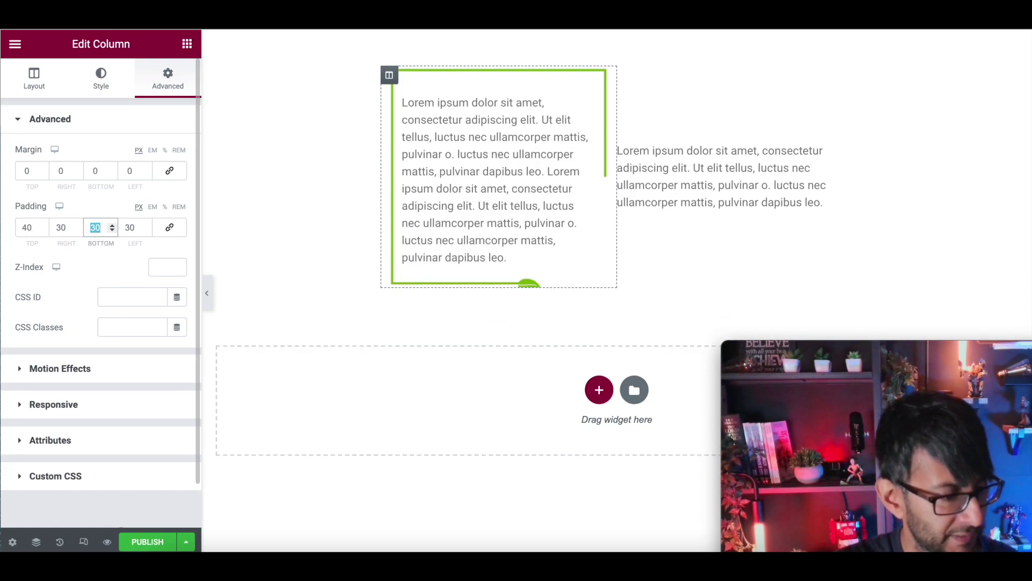
type("40")
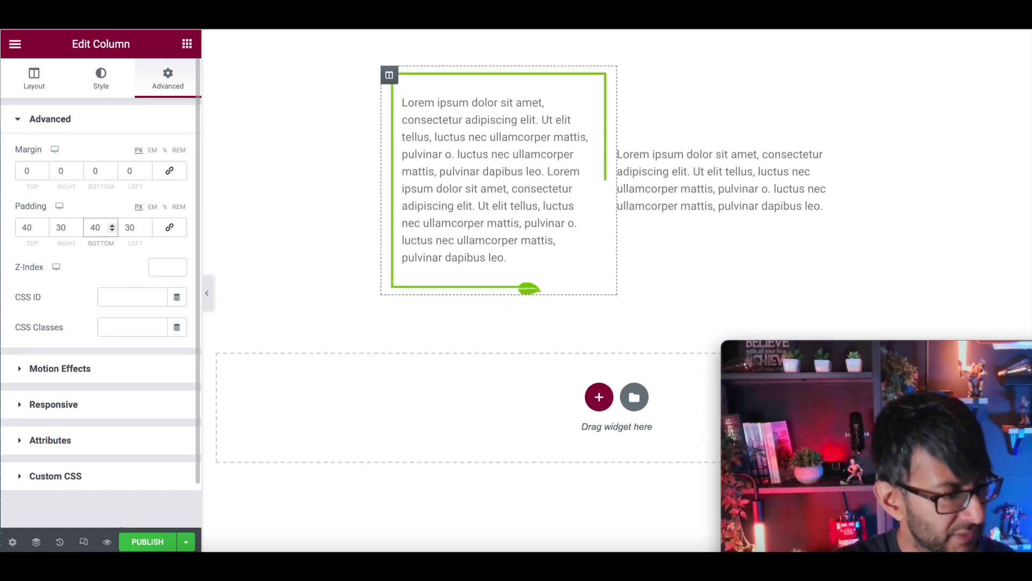
type("50")
key("Tab")
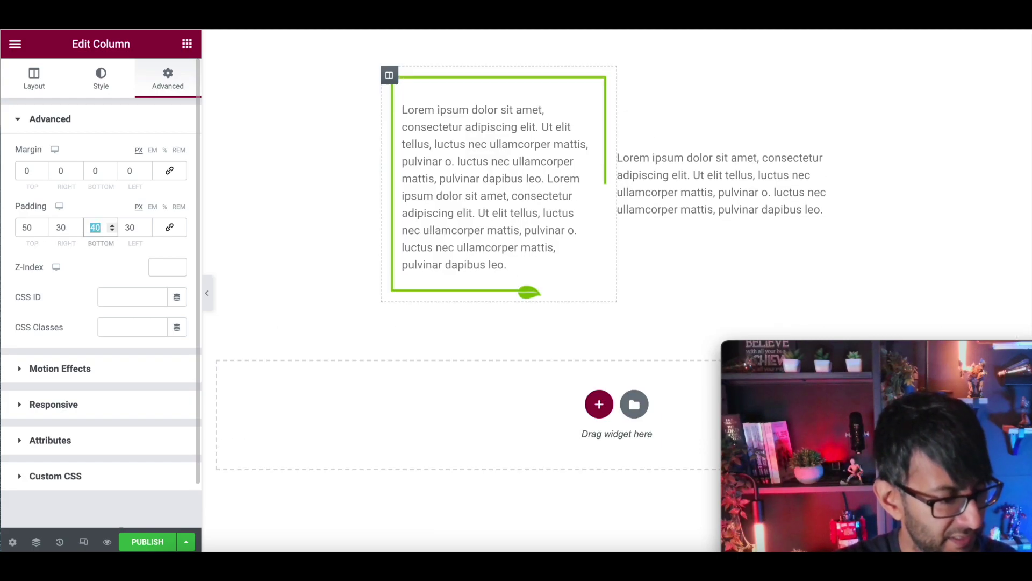
type("50")
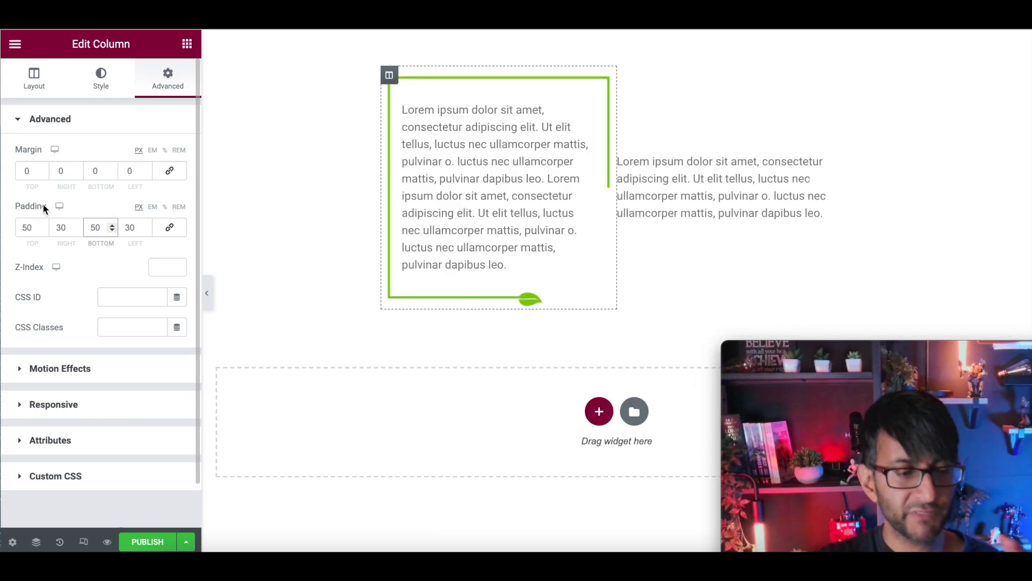
- Replace the right column's text widget with a fresh pasted copy of the Lorem ipsum text
right_click(508, 191)
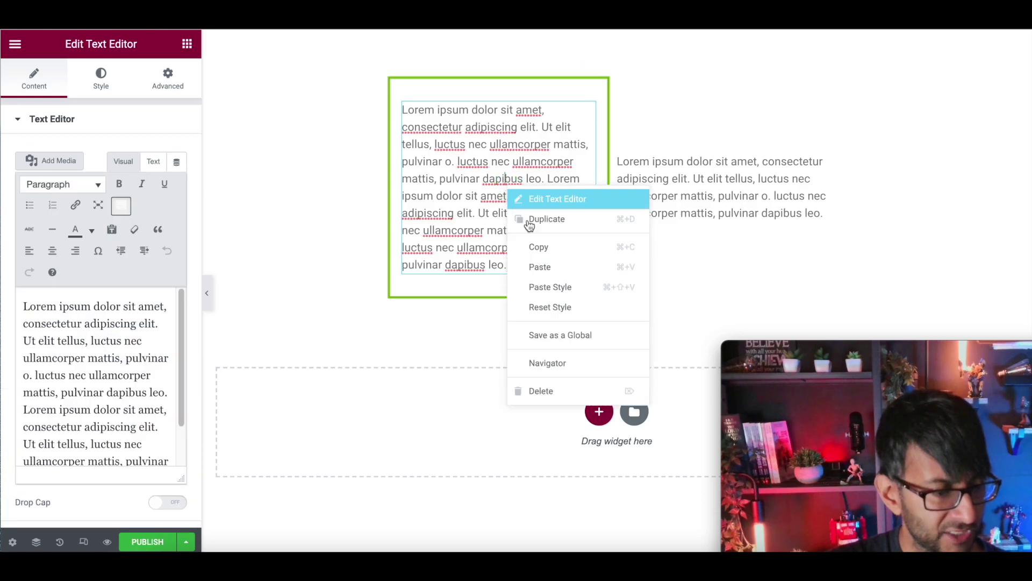
left_click(565, 267)
right_click(692, 210)
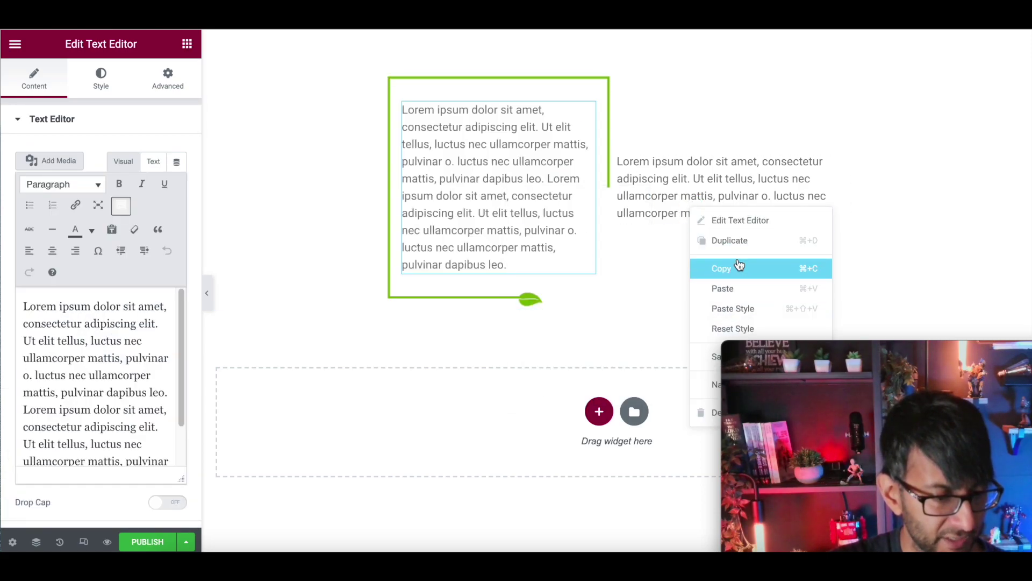
left_click(704, 412)
right_click(692, 190)
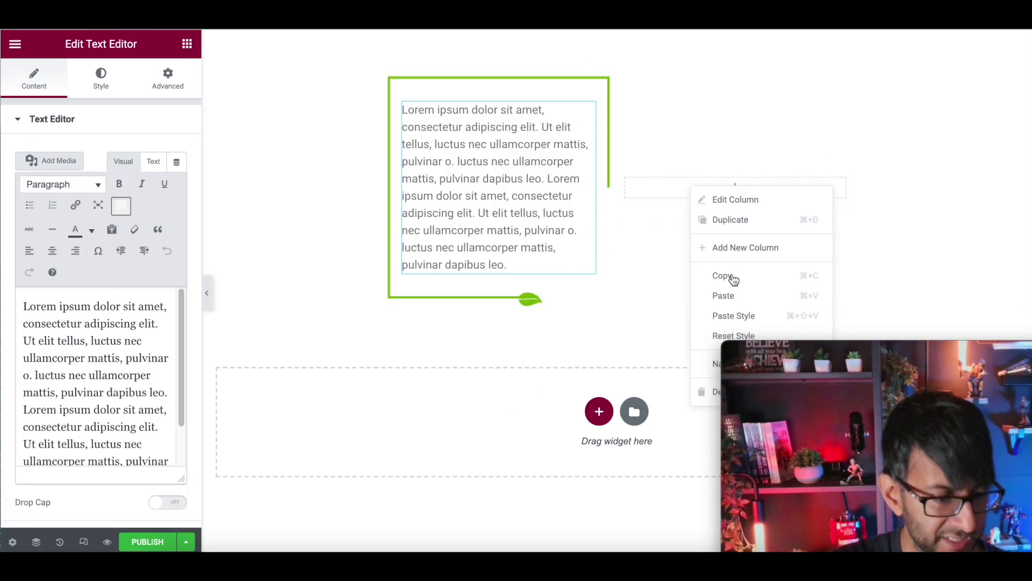
left_click(741, 297)
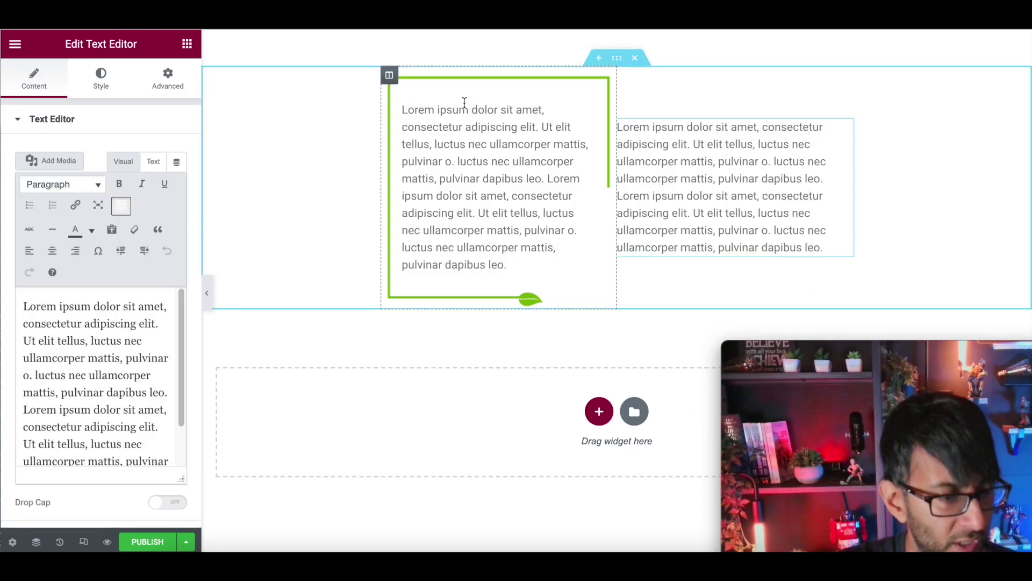
- Paste the left column's style onto the right column, clear its leaf background, and duplicate the section
right_click(389, 77)
left_click(438, 160)
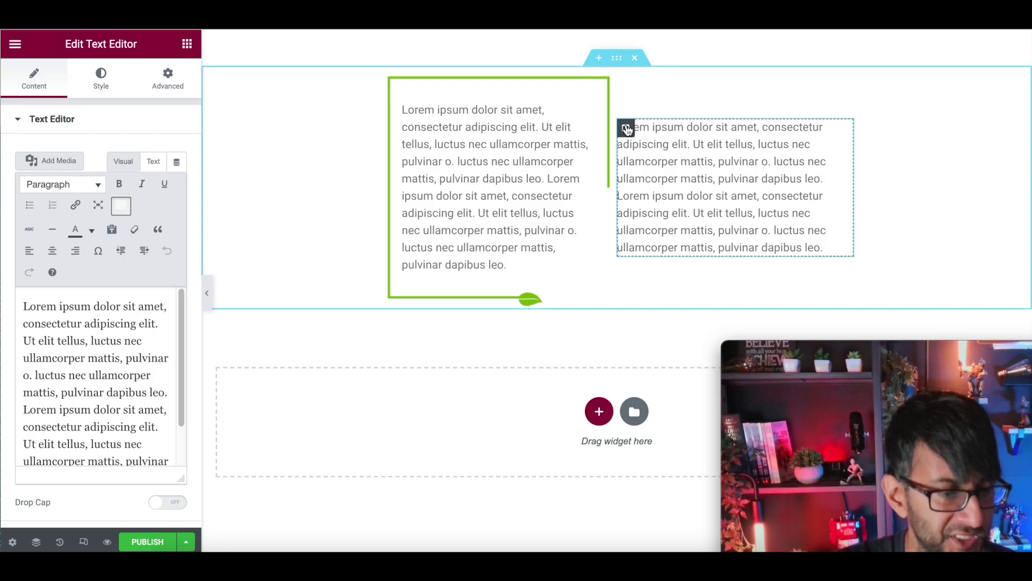
right_click(622, 127)
left_click(678, 254)
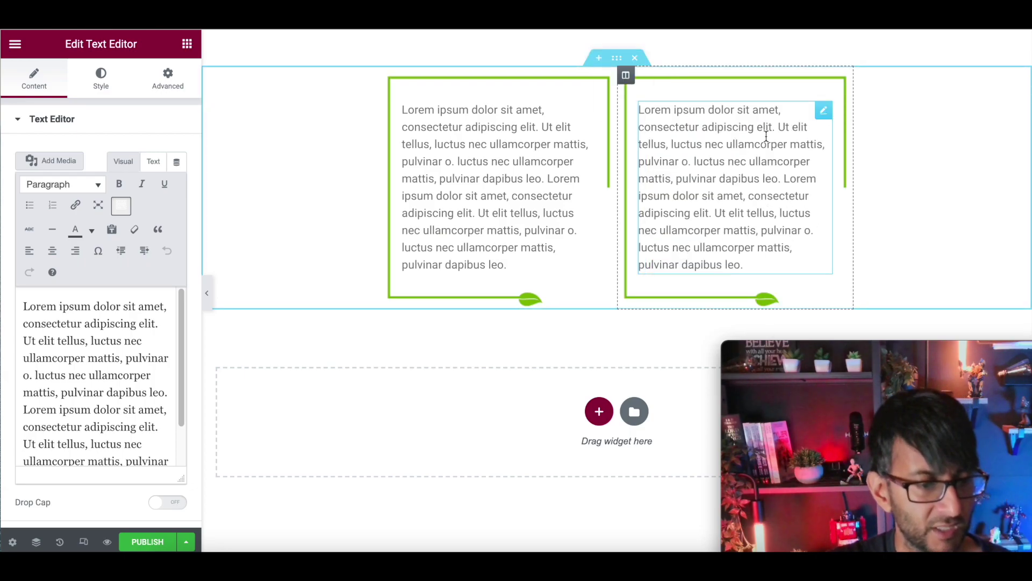
left_click(109, 84)
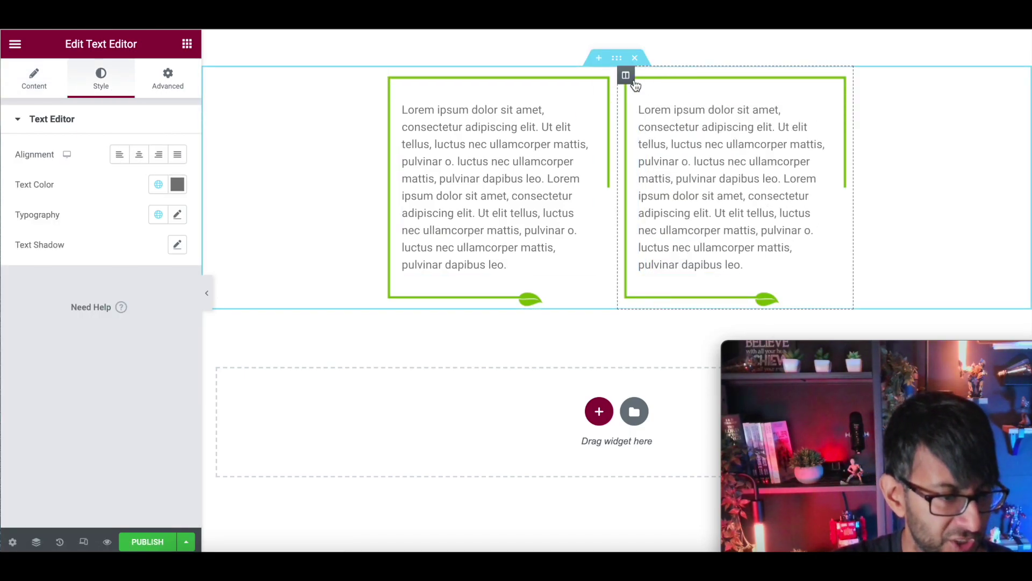
left_click(625, 76)
left_click(101, 83)
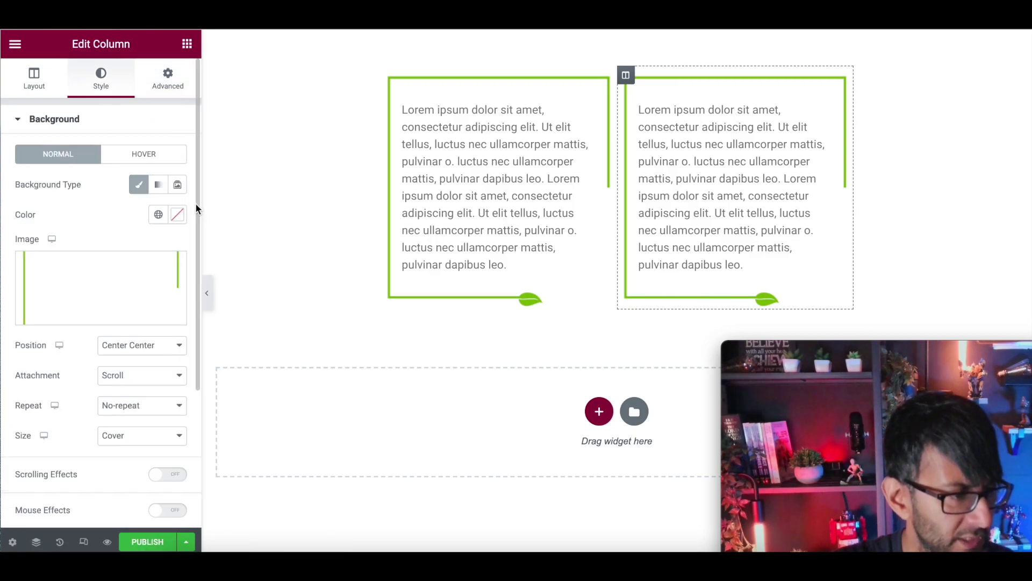
left_click(176, 258)
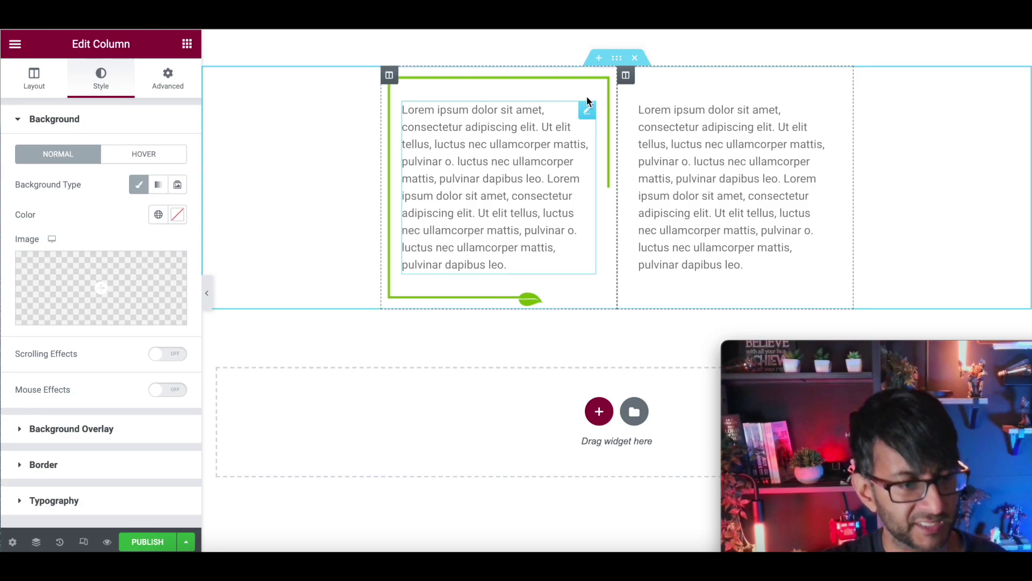
right_click(616, 63)
left_click(640, 99)
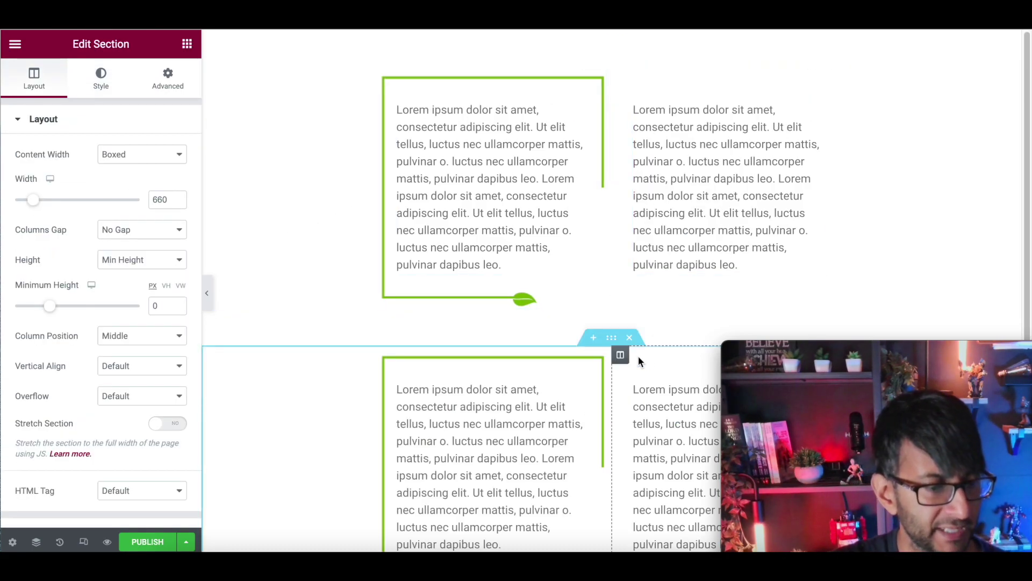
- Change the duplicated section's top margin from 50 to 0
left_click(168, 80)
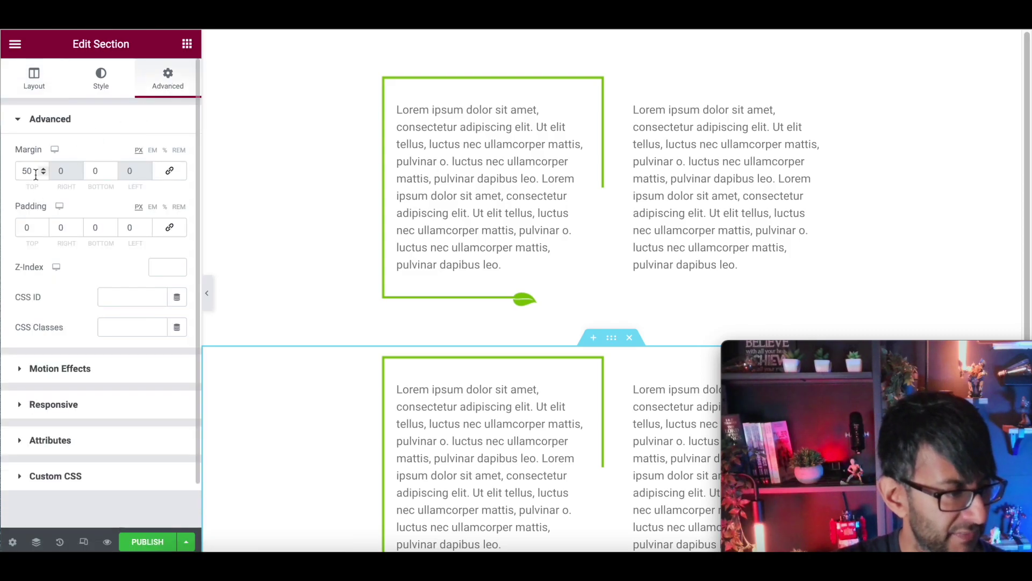
left_click_drag(39, 171, 3, 170)
type("0")
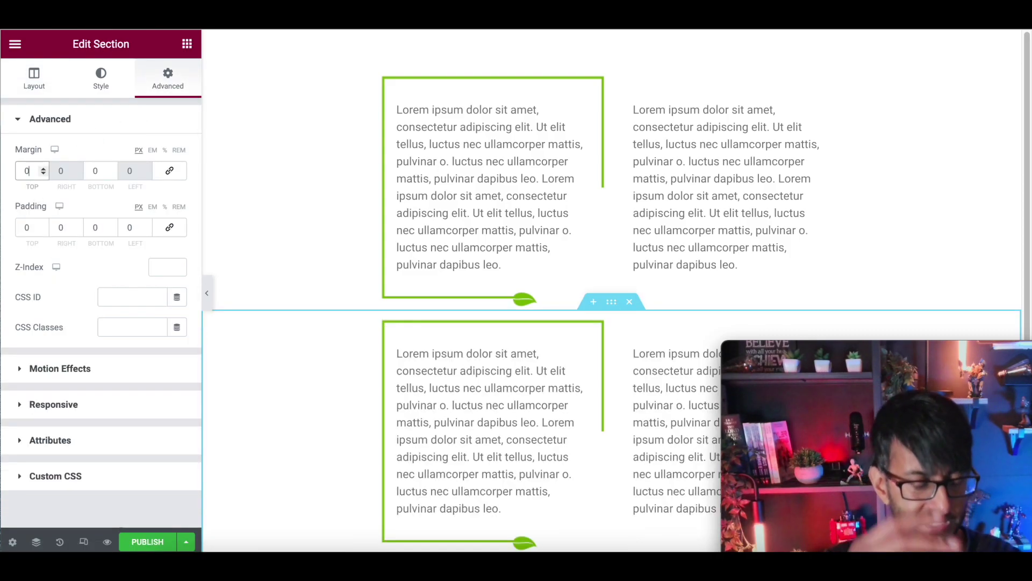
- Move the green-framed column to the right side of the duplicated section
left_click_drag(615, 344, 438, 324)
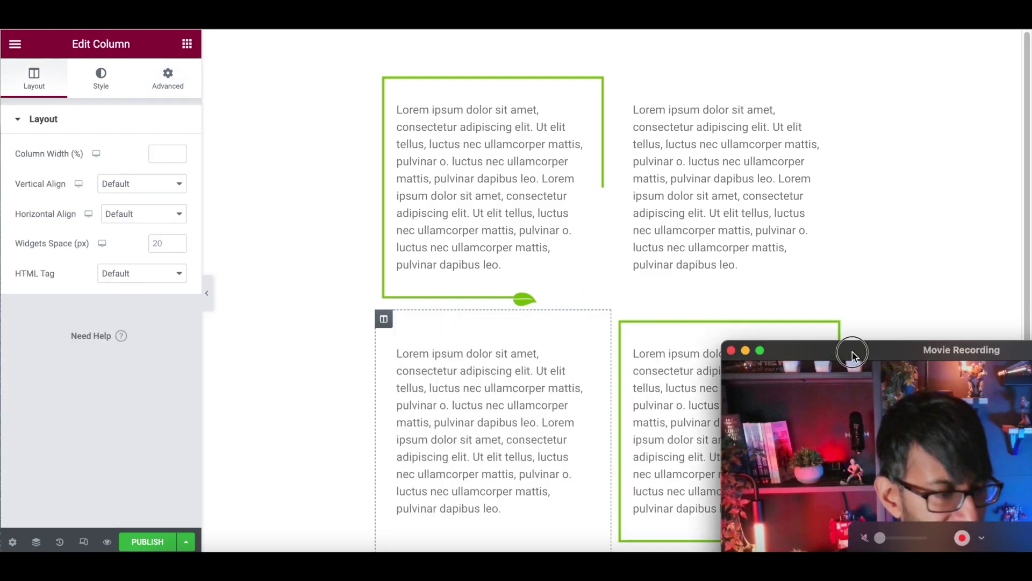
left_click_drag(850, 350, 54, 301)
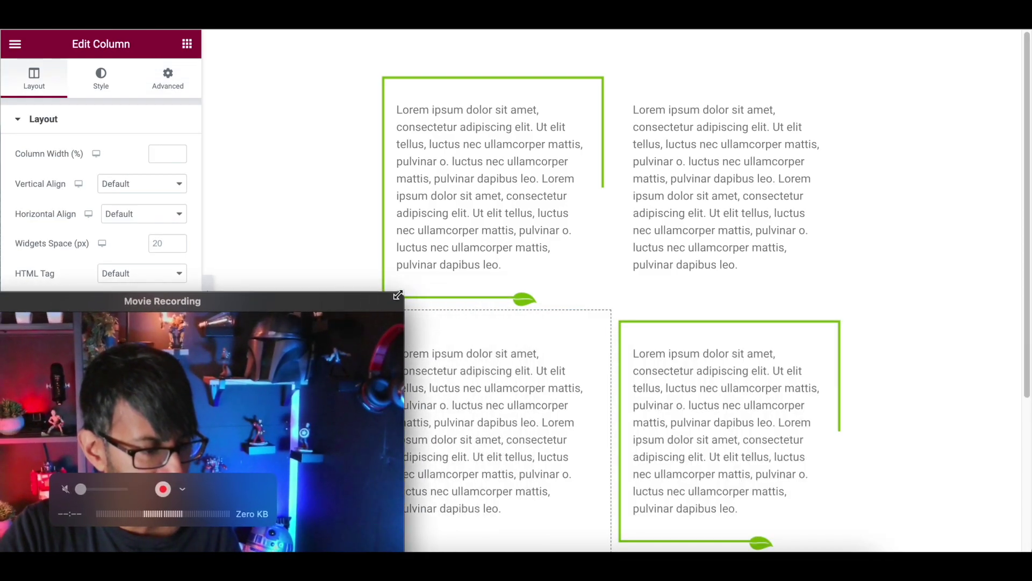
left_click_drag(403, 294, 247, 376)
left_click_drag(186, 388, 225, 335)
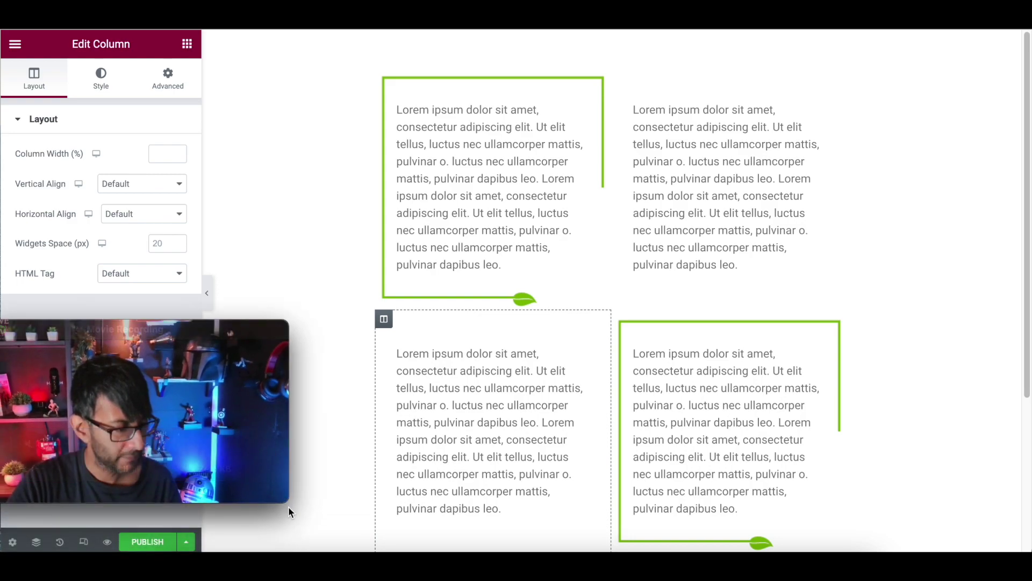
left_click_drag(288, 503, 340, 532)
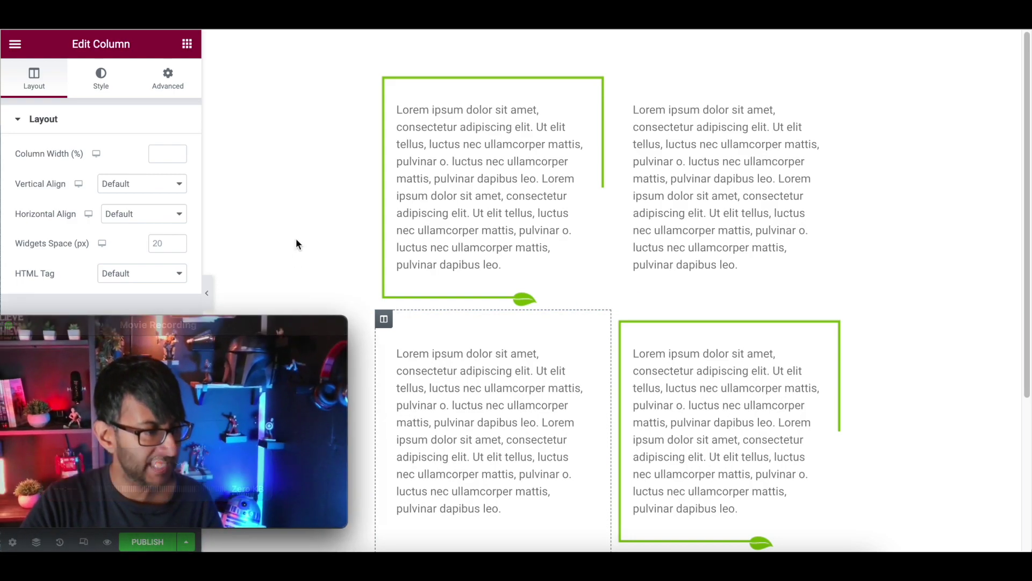
left_click(620, 321)
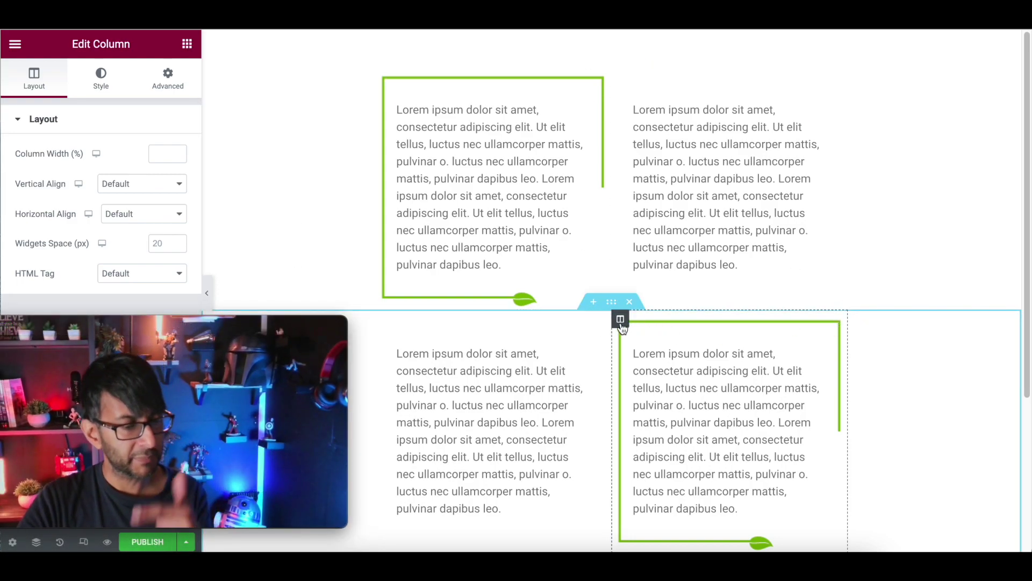
- Upload Leaf (1).png as the lower right column's background image
left_click(101, 82)
left_click(76, 263)
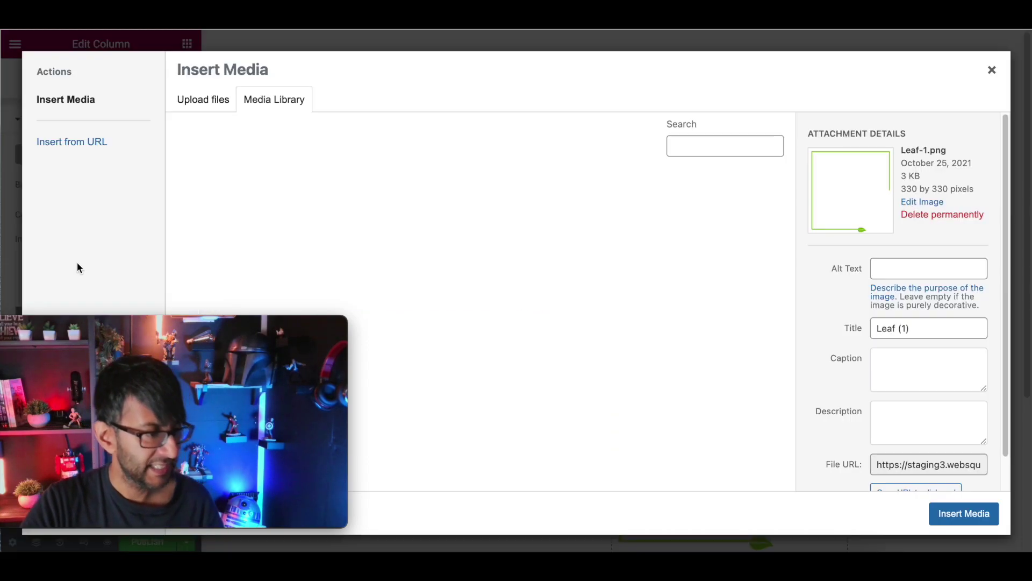
left_click(220, 110)
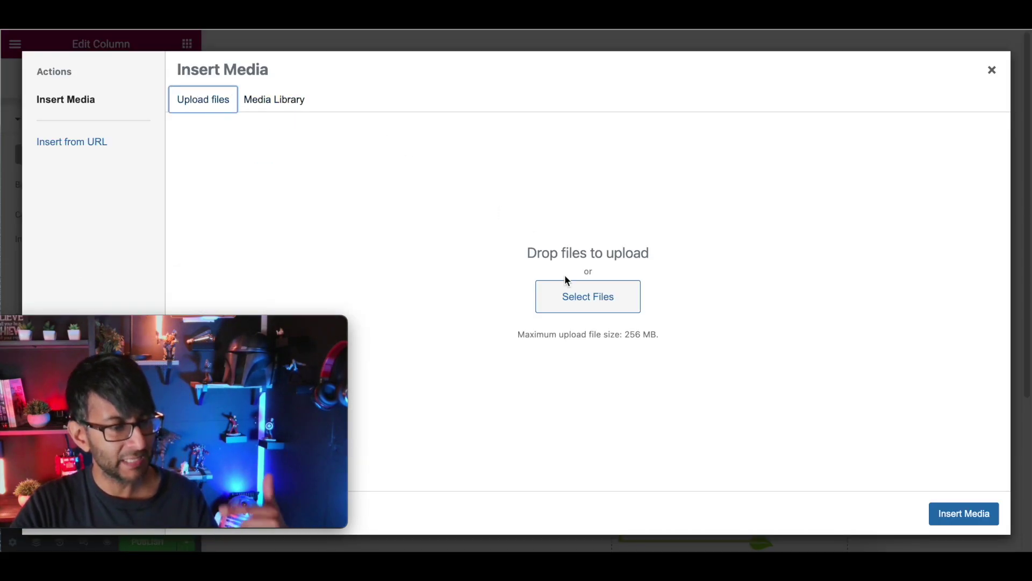
left_click(591, 297)
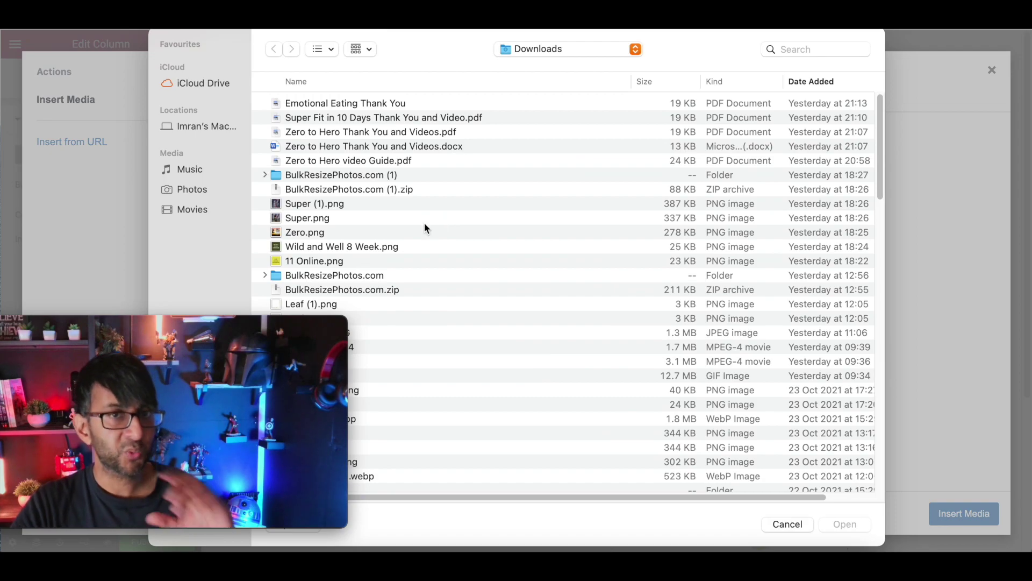
double_click(336, 310)
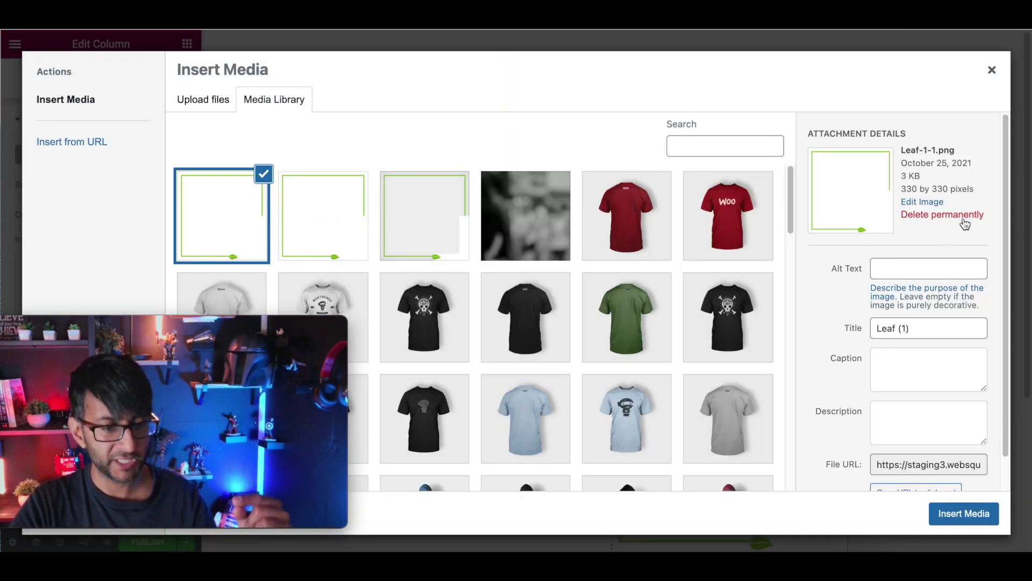
- Rotate the leaf image right, save it, and insert it as the column background
left_click(928, 202)
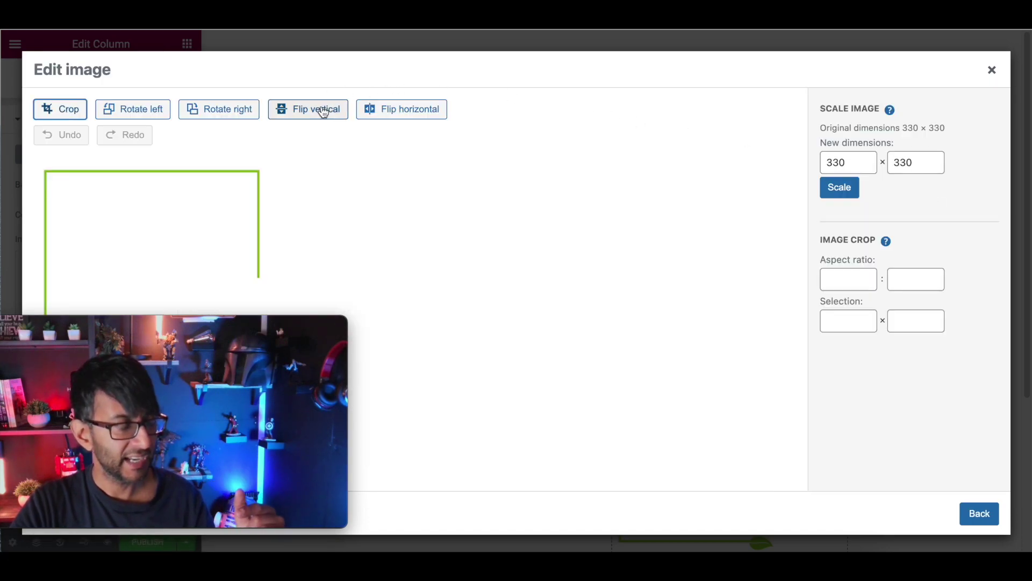
left_click(244, 112)
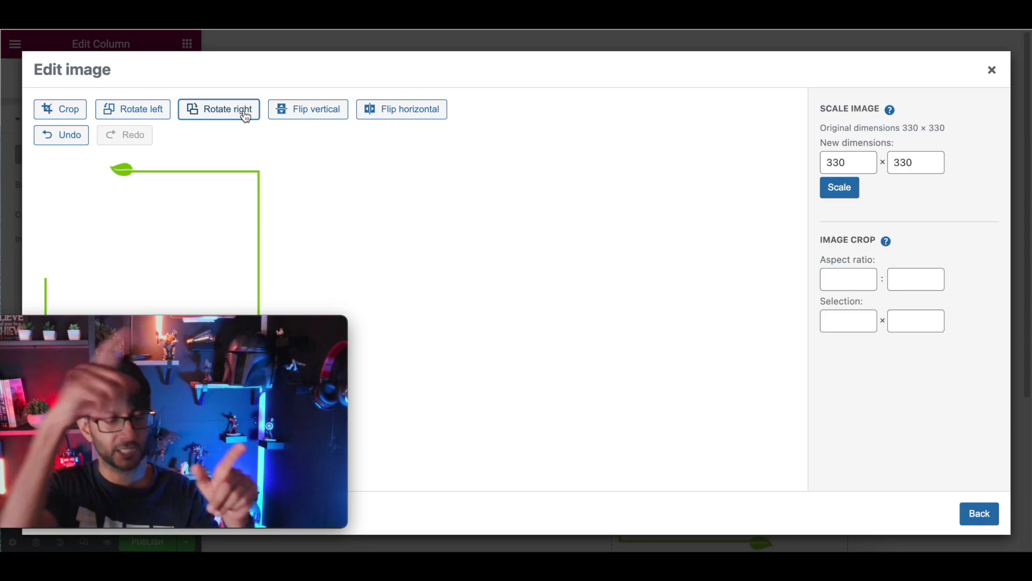
left_click_drag(260, 323, 666, 325)
left_click(116, 418)
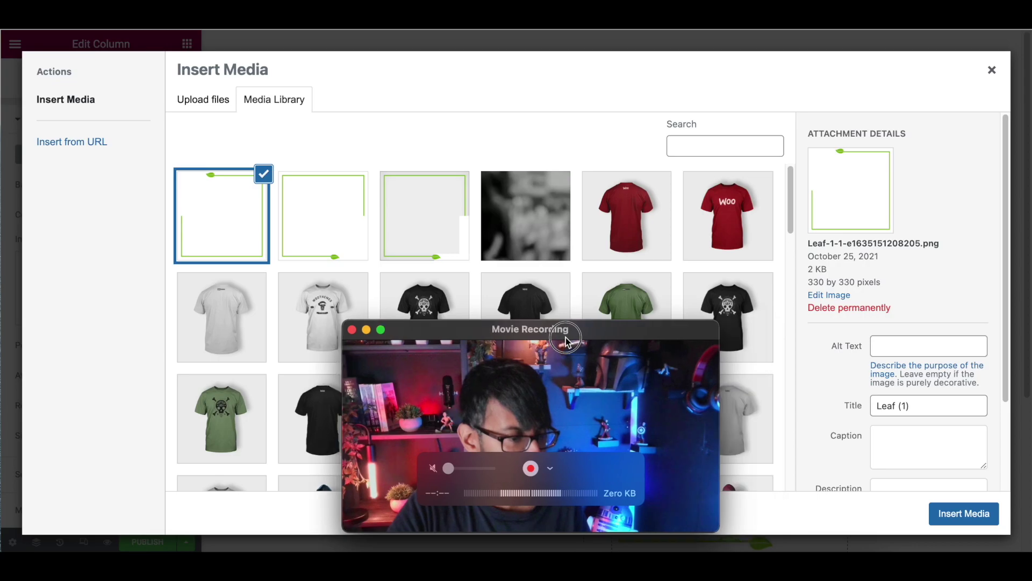
left_click_drag(570, 338, 256, 305)
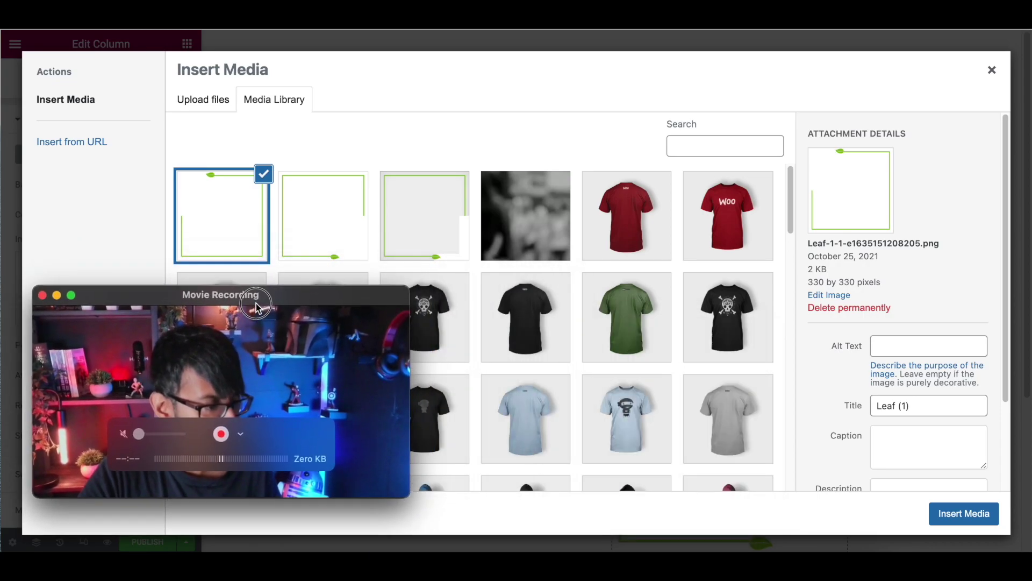
left_click(963, 513)
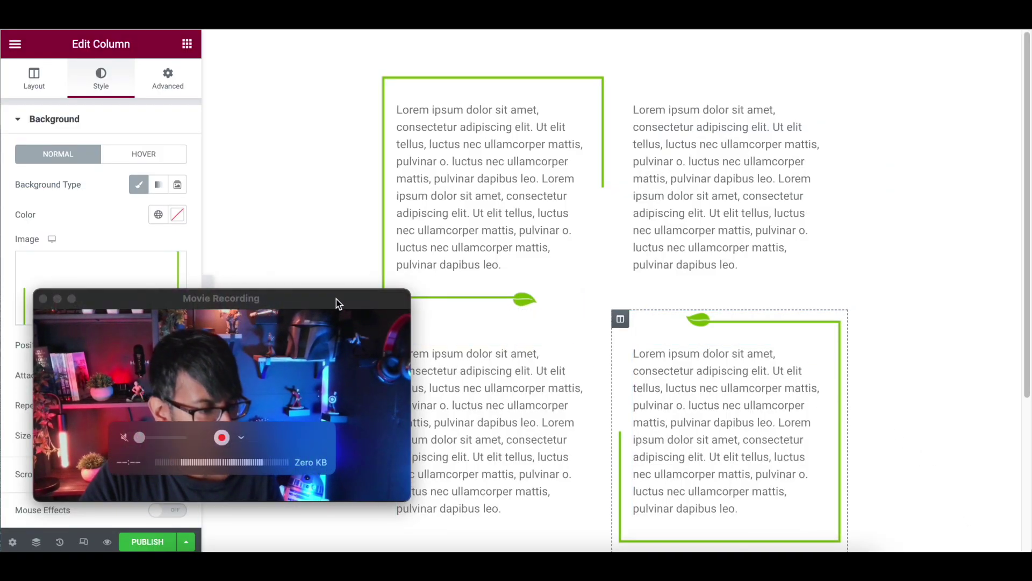
- Collapse the Elementor panel to preview the four columns and open the reference screenshot
left_click_drag(339, 297, 286, 318)
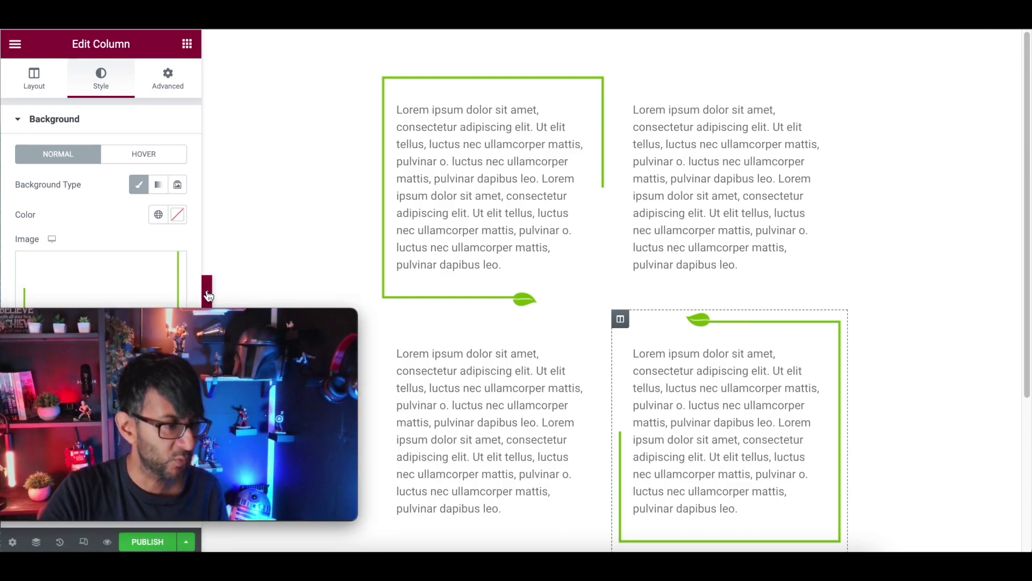
left_click(209, 295)
left_click_drag(285, 320, 222, 333)
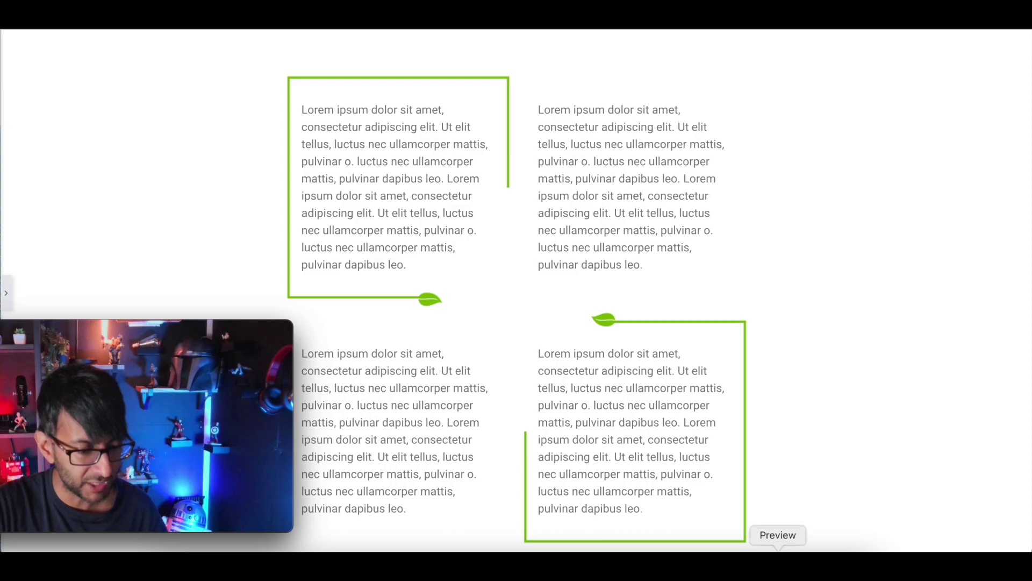
left_click(778, 561)
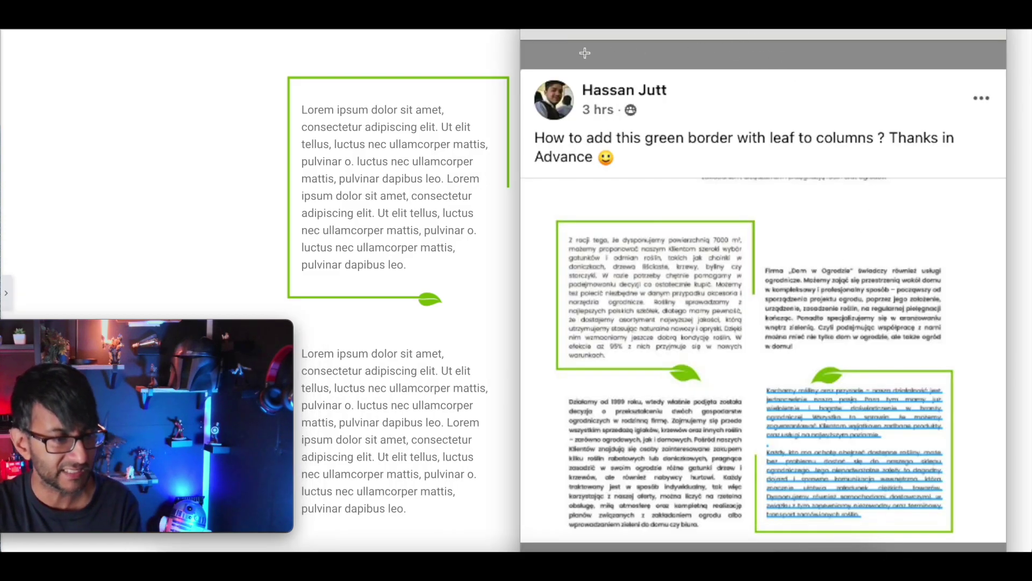
left_click_drag(779, 96, 850, 28)
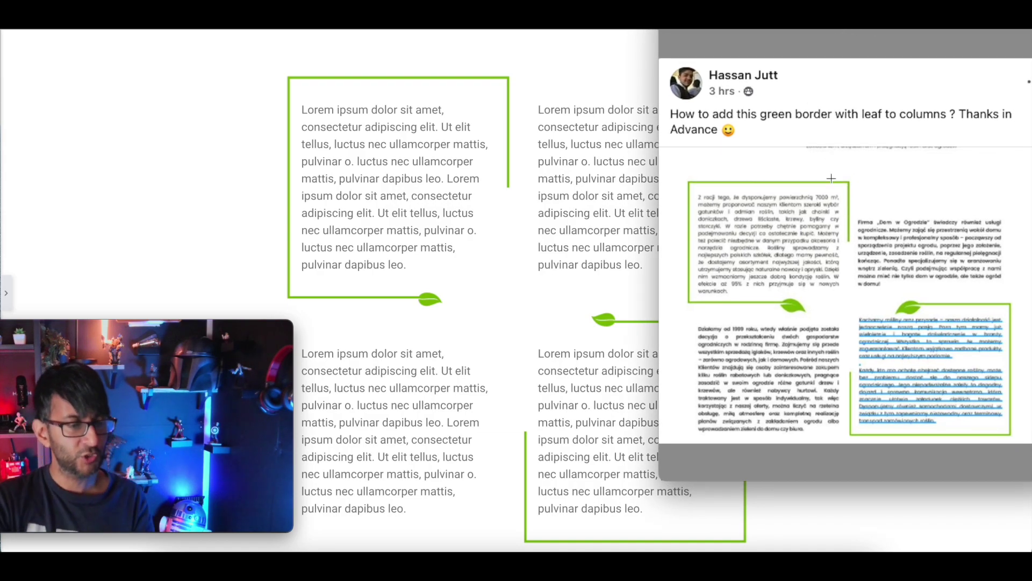